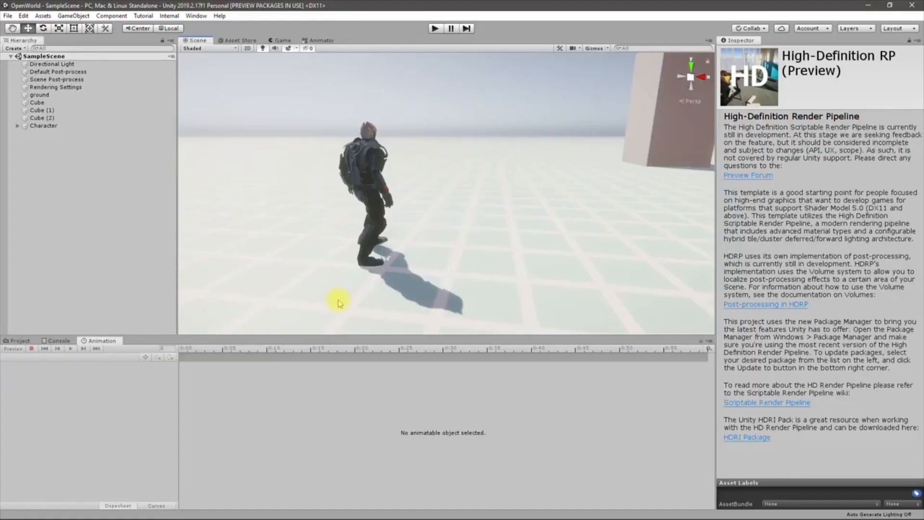
Search the Asset Store for 'pro builder'
right_click_drag(318, 272, 329, 238)
left_click_drag(328, 238, 292, 238, "alt")
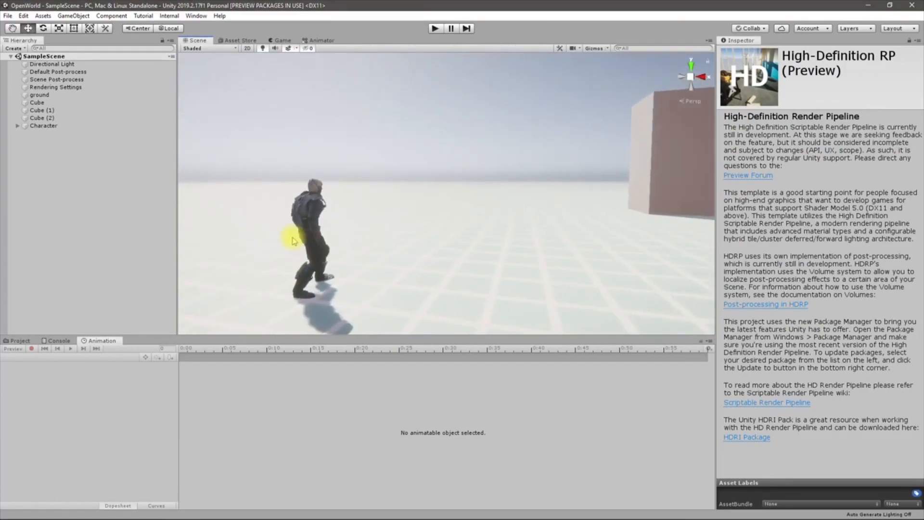
right_click_drag(295, 239, 374, 172)
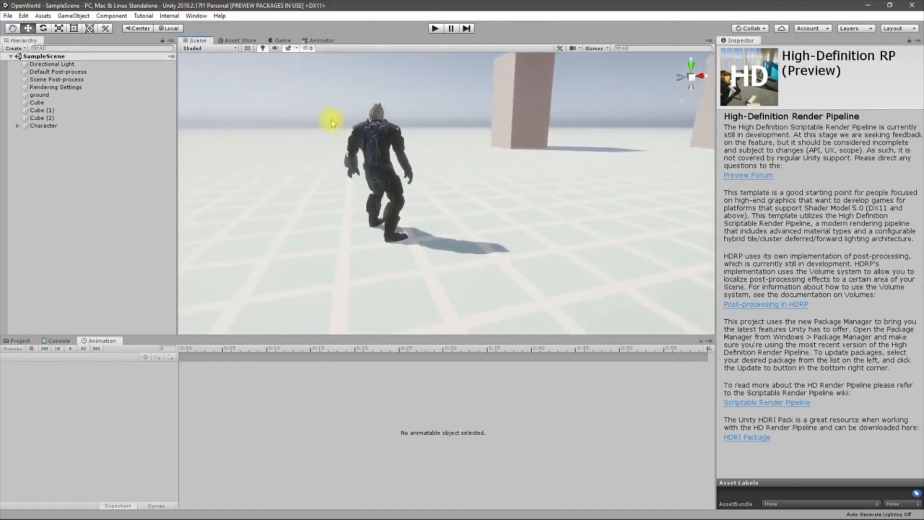
left_click(236, 40)
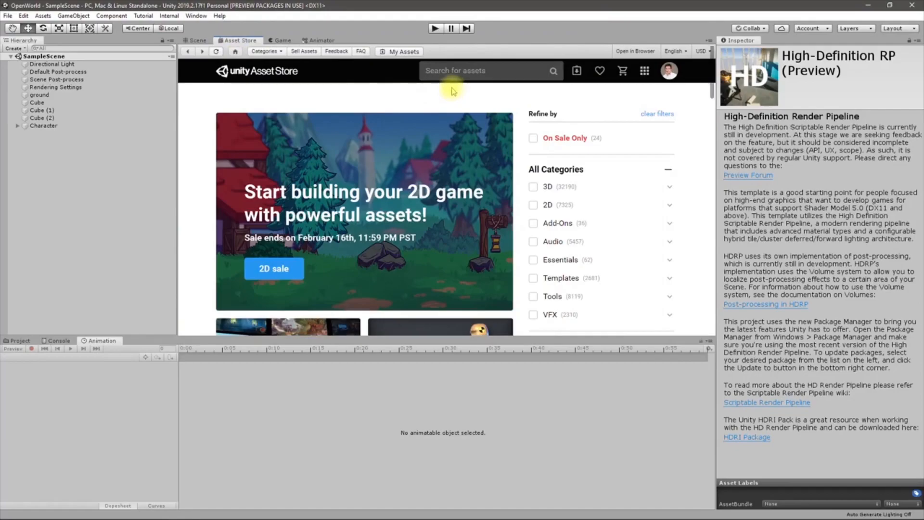
left_click(450, 72)
type("pr")
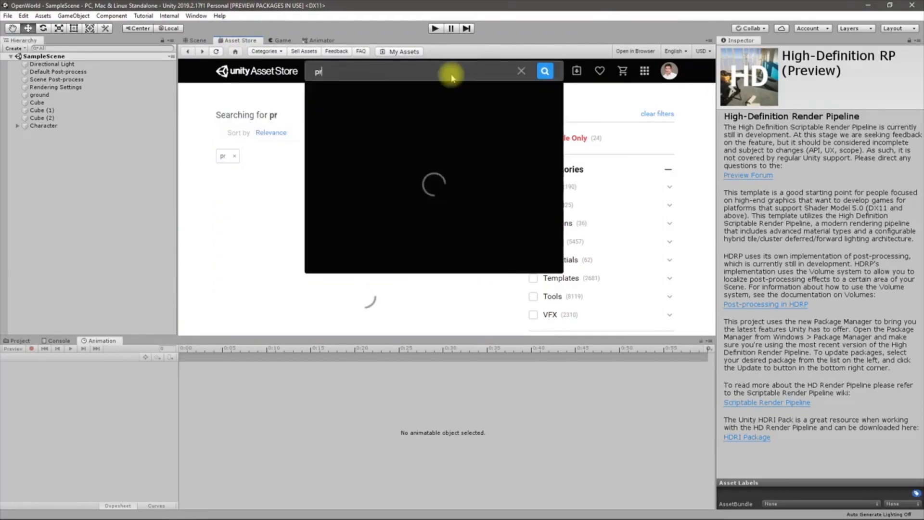
type("o builder")
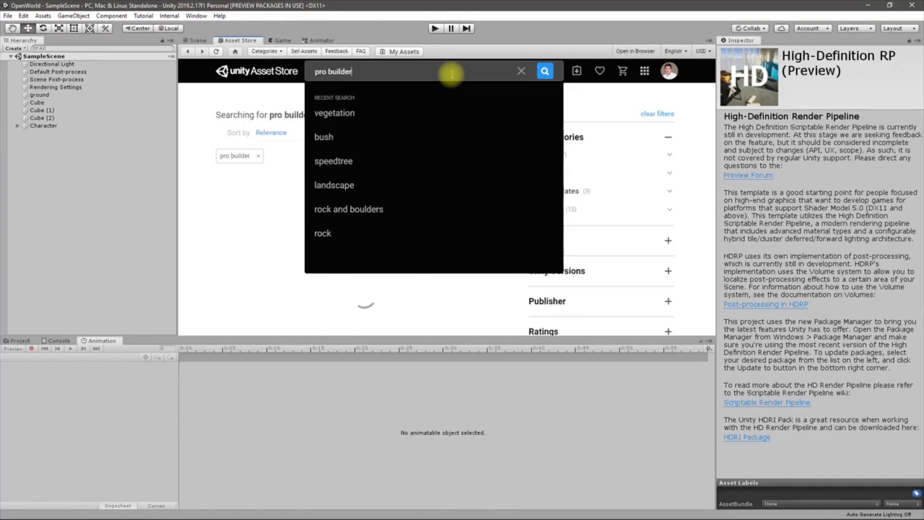
left_click(358, 103)
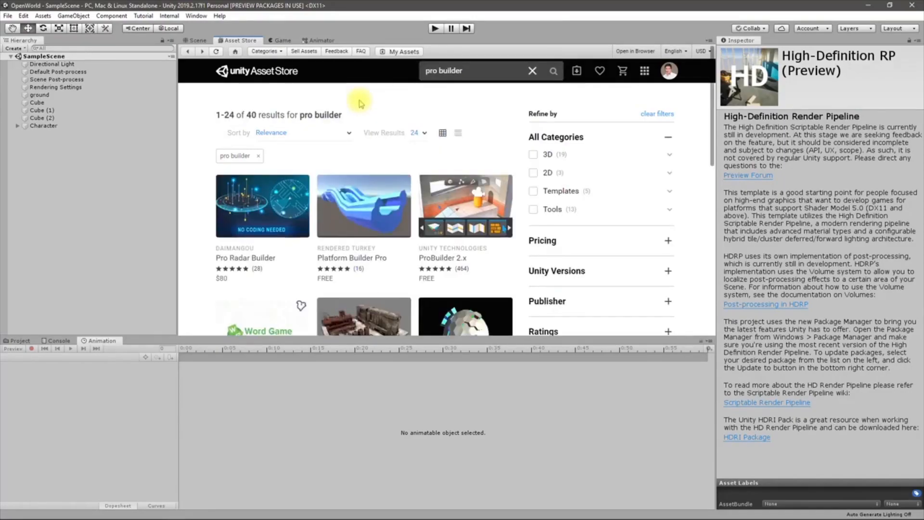
Download the free ProBuilder 2.x asset from its product page
mouse_move(459, 197)
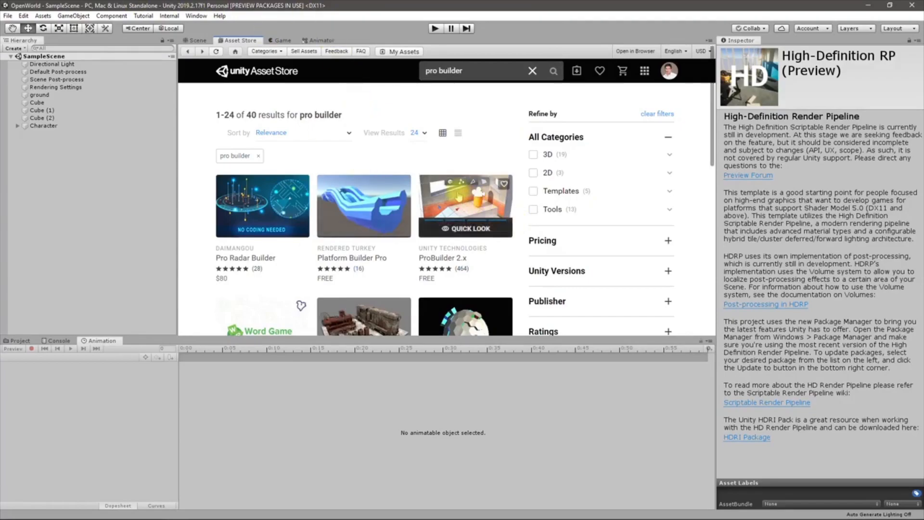
left_click(460, 198)
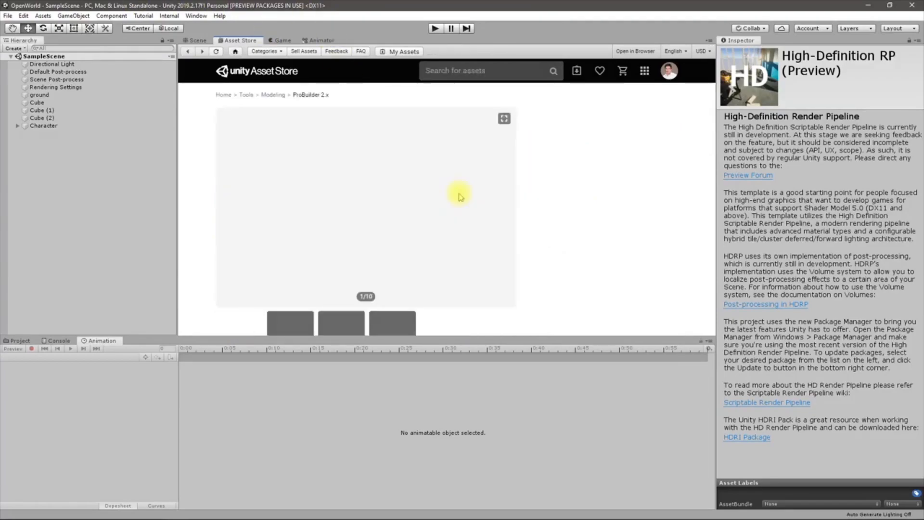
scroll(394, 210, "down", 3)
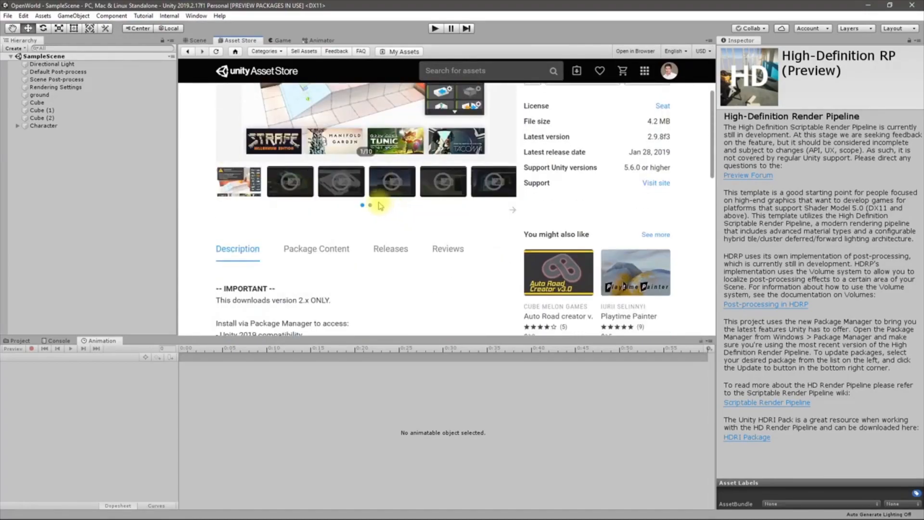
scroll(379, 205, "up", 2)
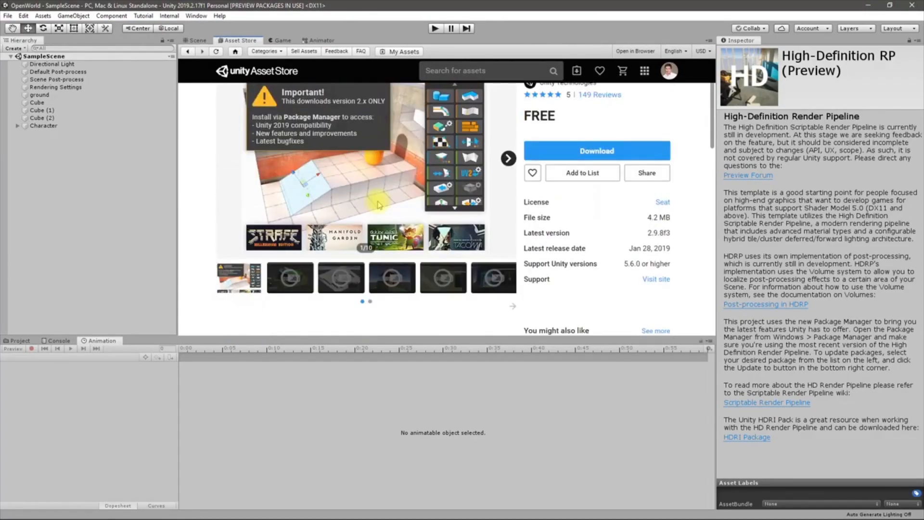
left_click(564, 154)
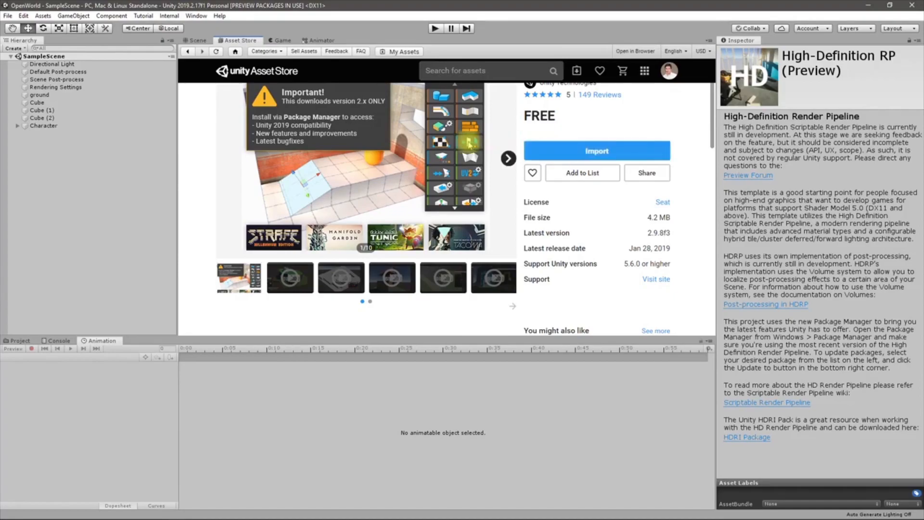
scroll(333, 192, "up", 1)
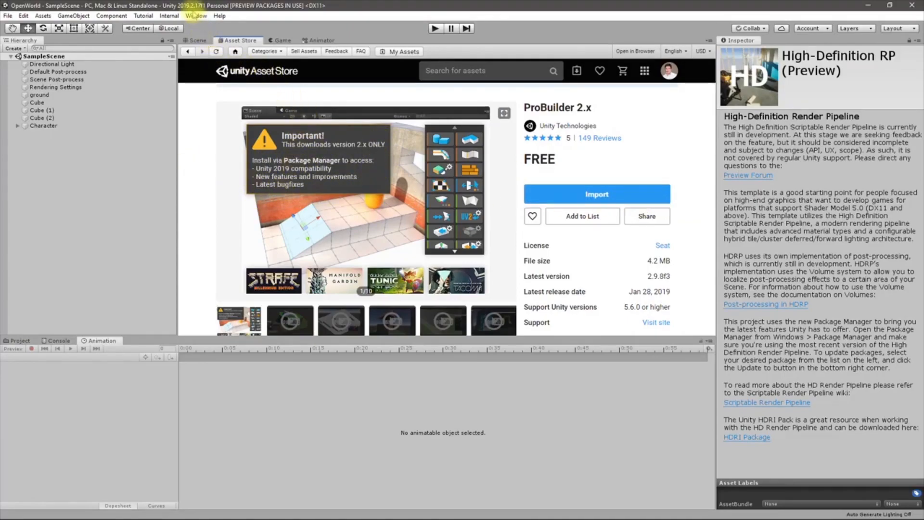
Open the Package Manager from the Window menu and search for 'pro bui'
left_click(193, 15)
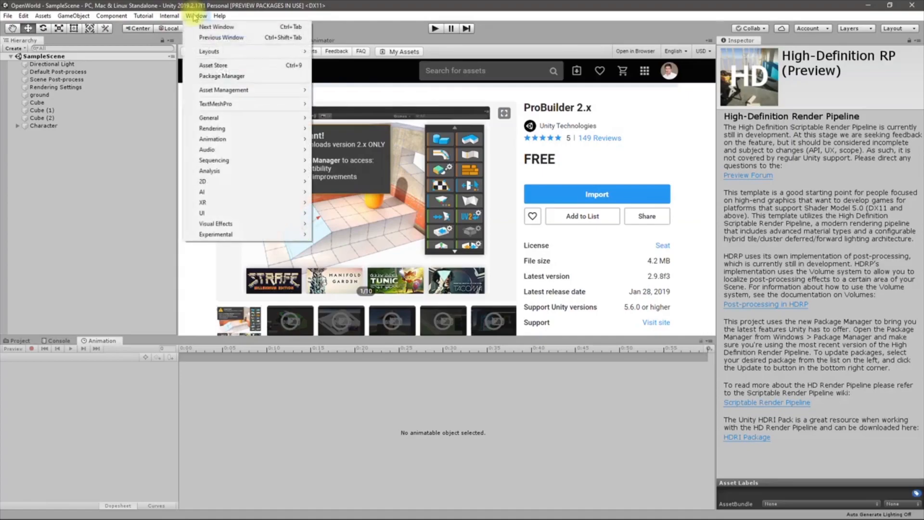
left_click(216, 77)
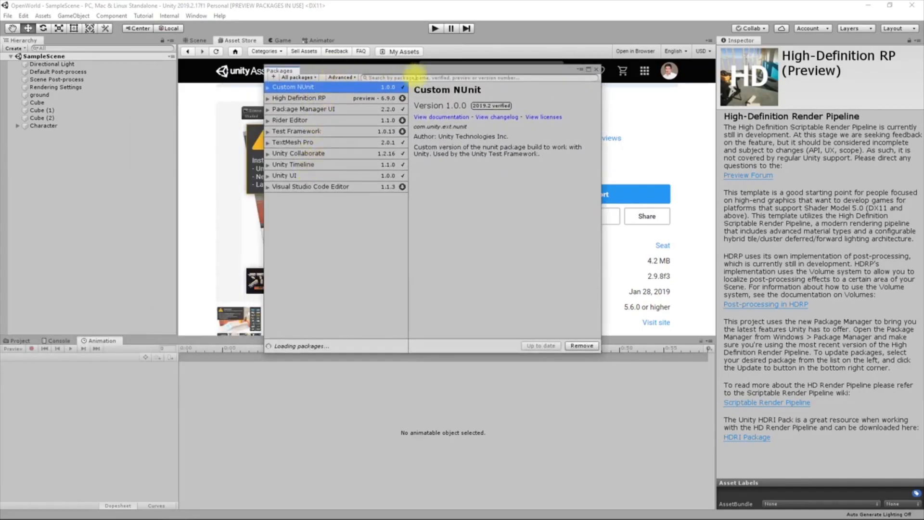
type("pro ")
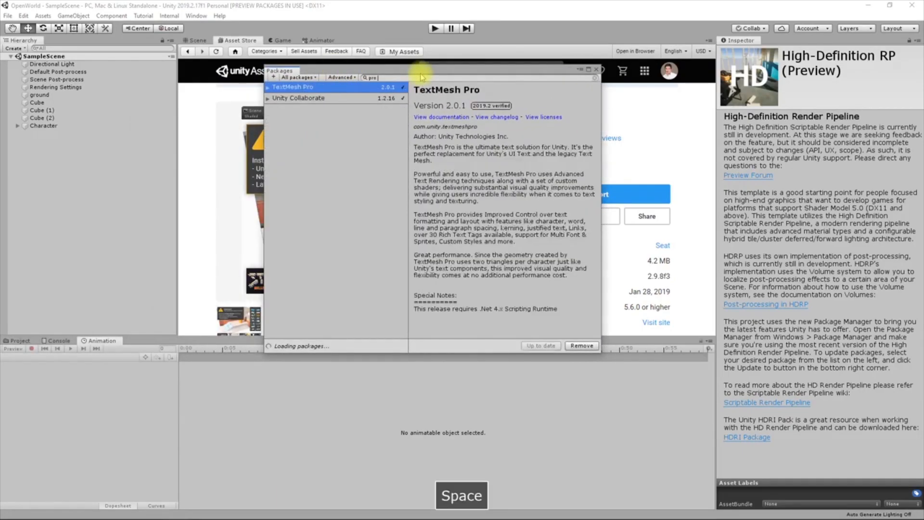
type("builder")
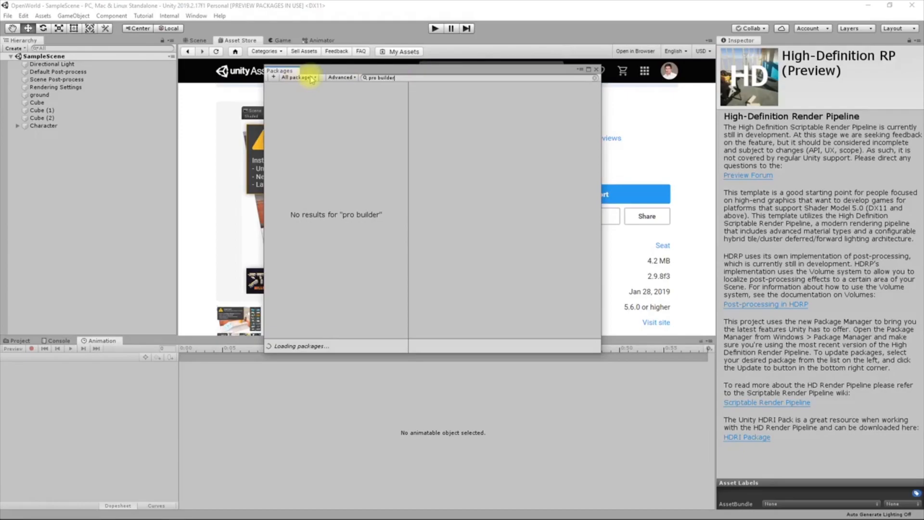
left_click(594, 77)
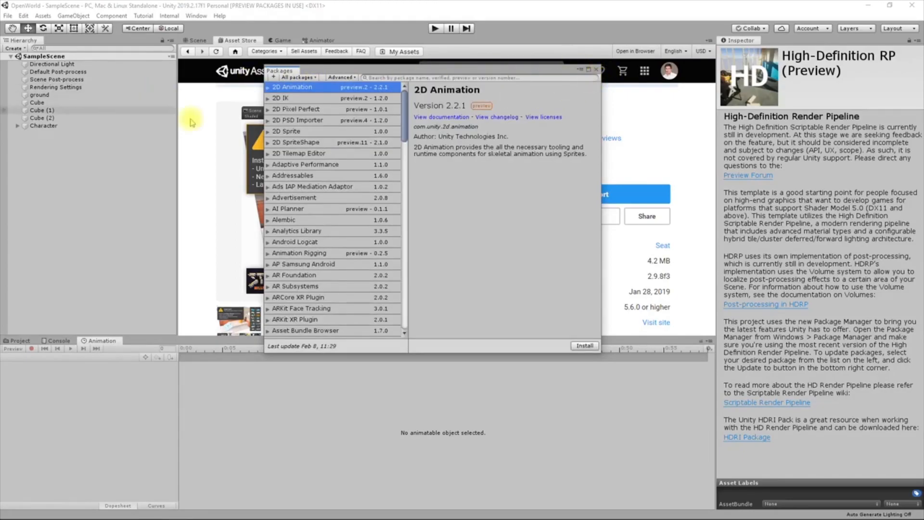
scroll(337, 219, "down", 3)
scroll(338, 216, "up", 3)
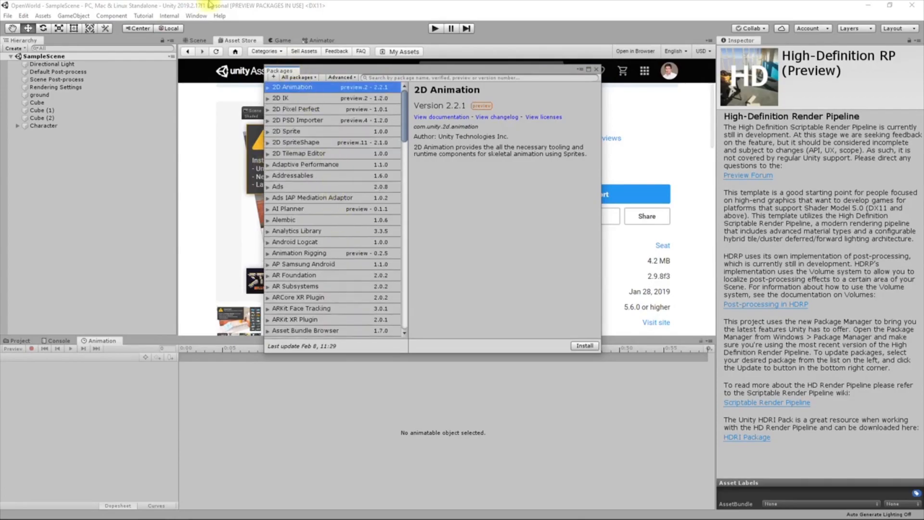
List all packages, find and install ProBuilder 4.0.5, then close the Package Manager
left_click(339, 78)
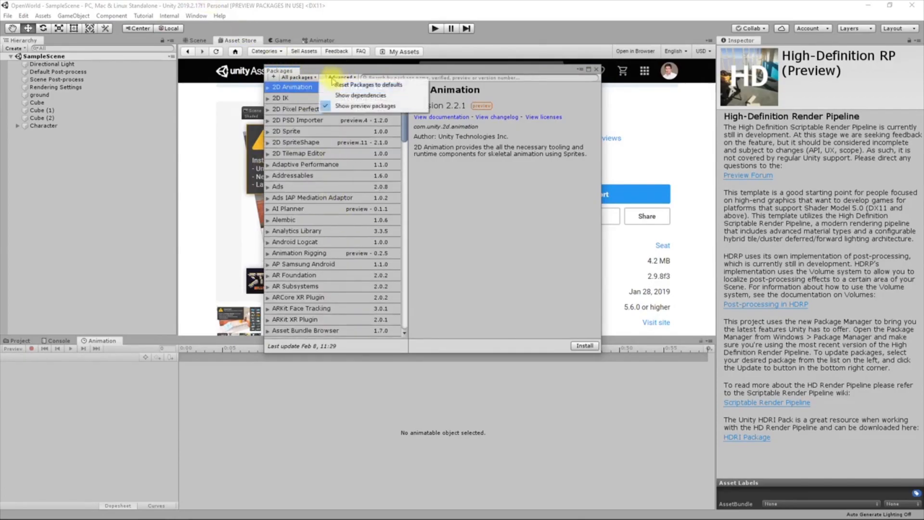
left_click(294, 76)
left_click(294, 76)
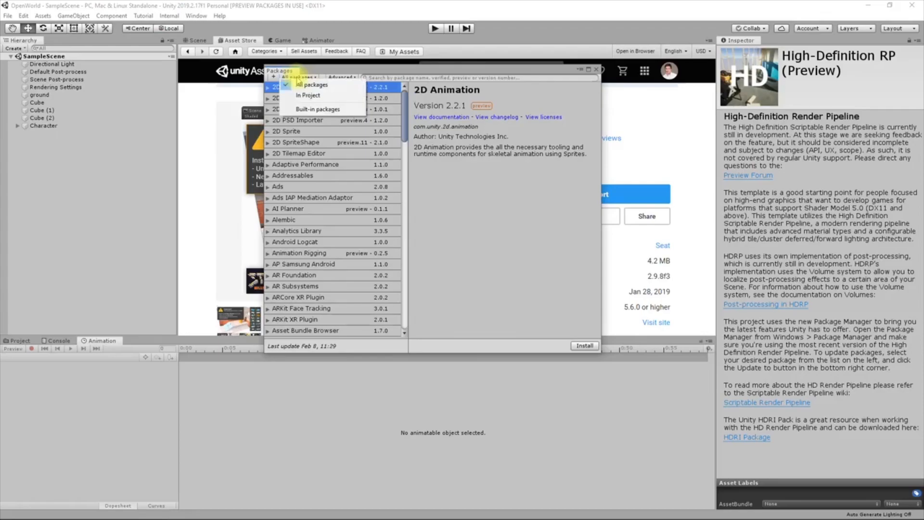
left_click(313, 87)
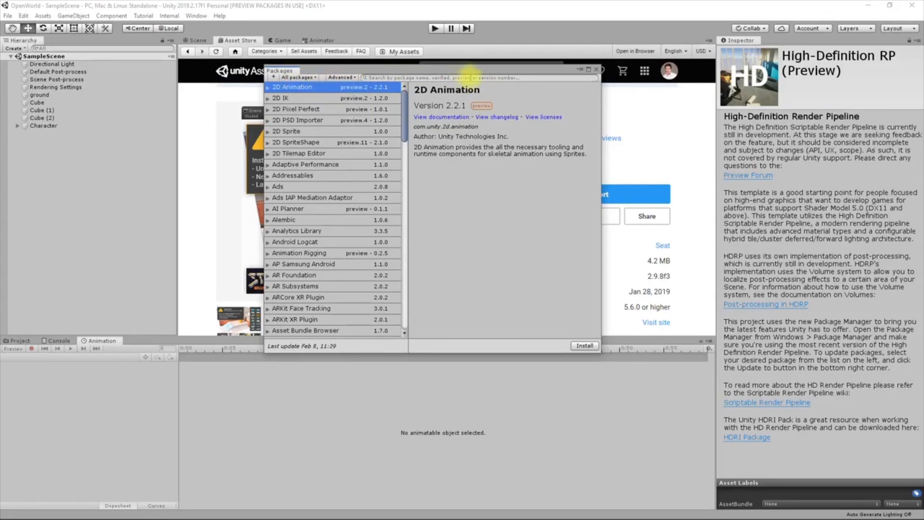
type("pro")
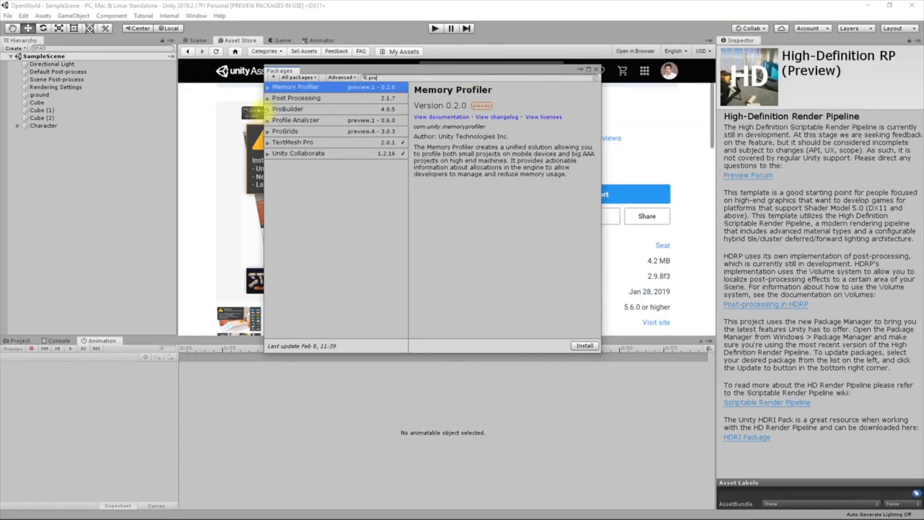
left_click(269, 110)
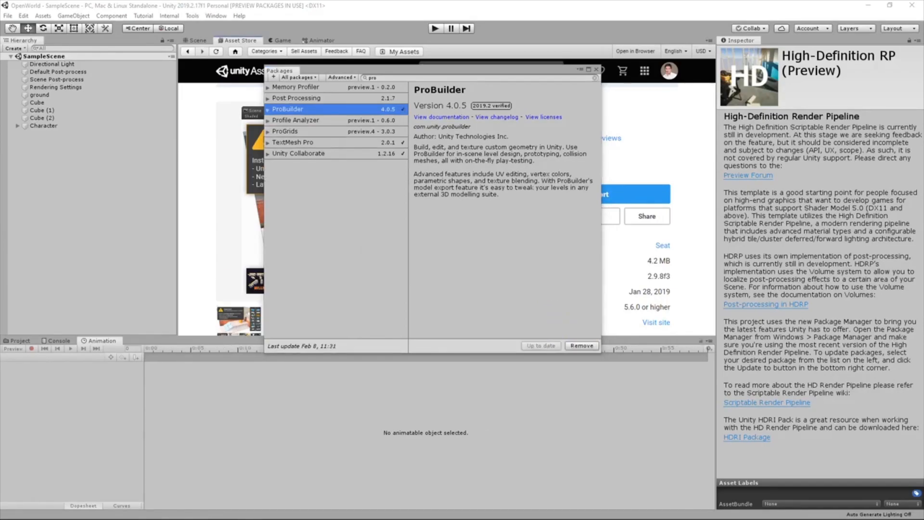
left_click(596, 71)
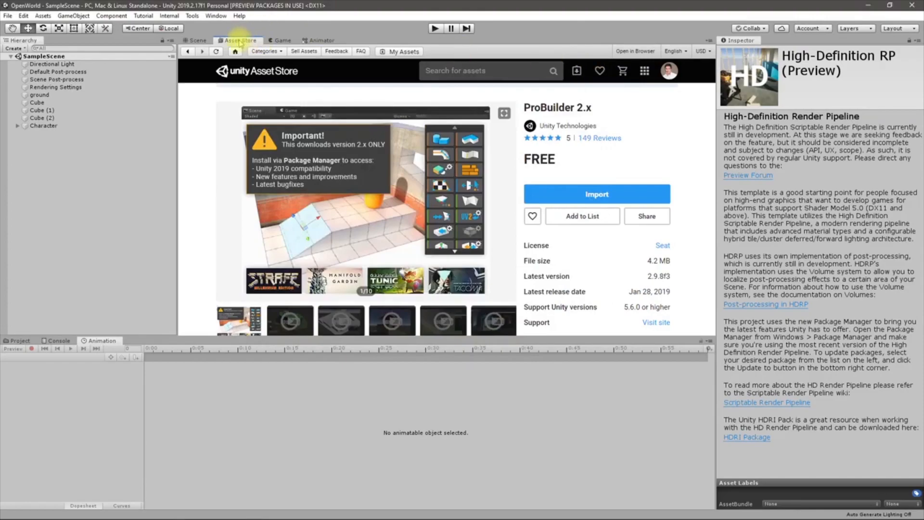
Add a new ProBuilder cube to the scene
left_click(196, 40)
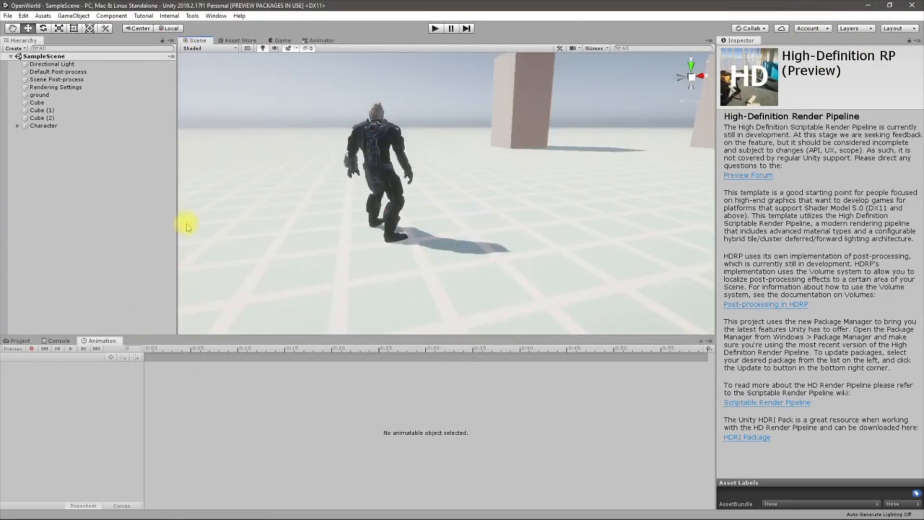
left_click(18, 340)
right_click(67, 168)
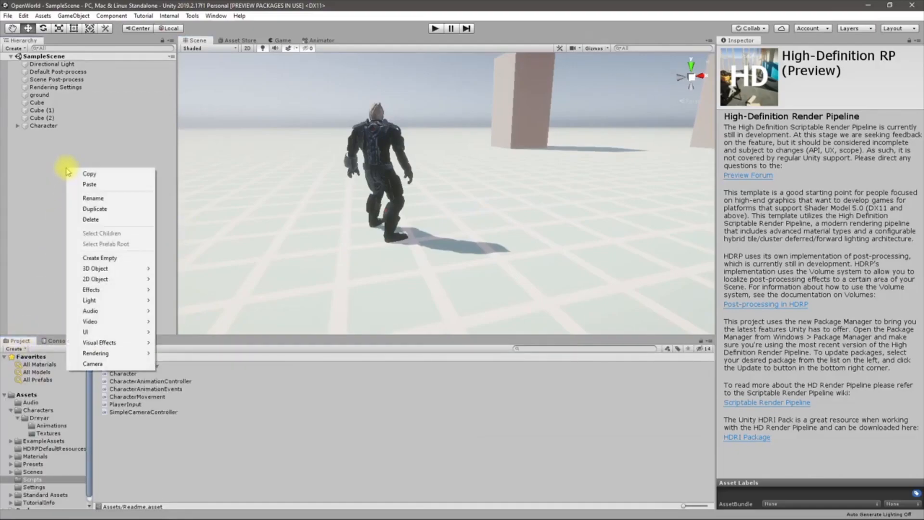
mouse_move(124, 268)
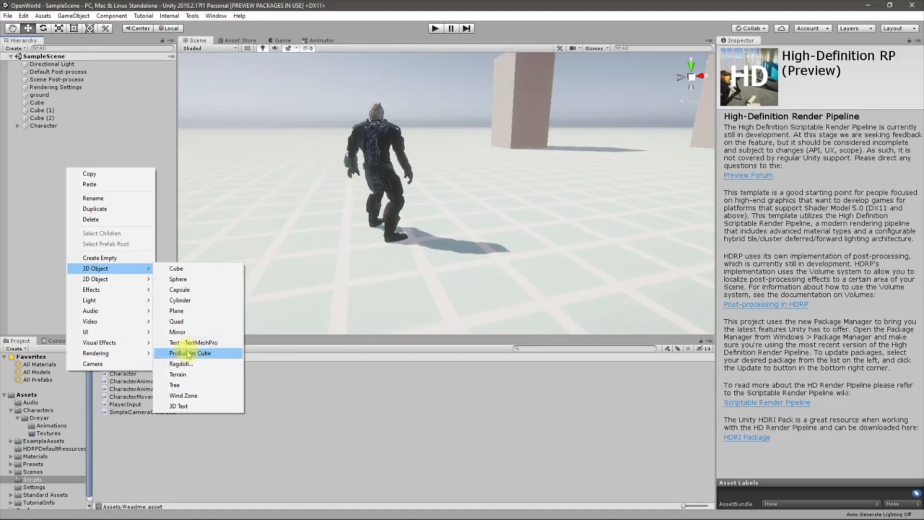
left_click(189, 354)
right_click_drag(447, 201, 514, 204)
key("w")
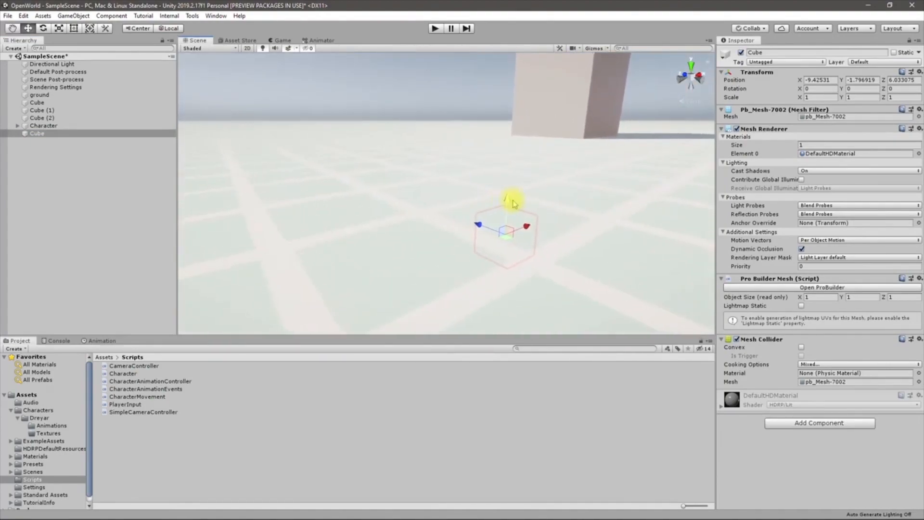
Reset the new cube's position to 0, 0, 0
left_click_drag(509, 206, 515, 142)
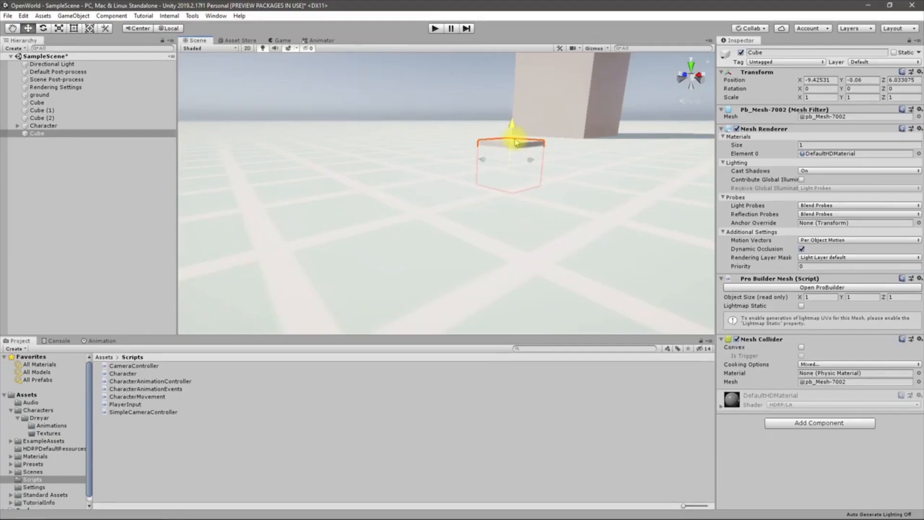
right_click_drag(568, 140, 298, 181)
key("ctrl+z")
right_click_drag(564, 204, 596, 188)
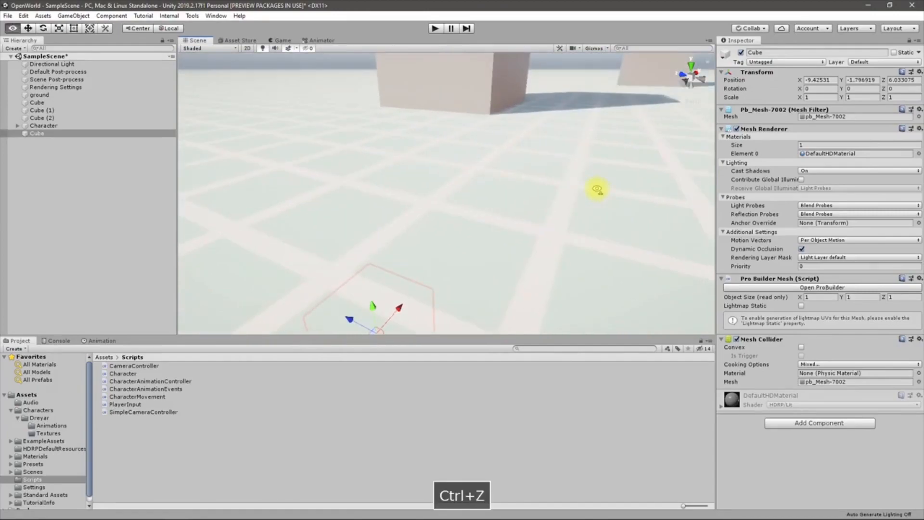
type("0")
key("Tab")
type("0")
key("Tab")
type("0")
right_click_drag(588, 162, 792, 183)
right_click_drag(586, 270, 508, 277)
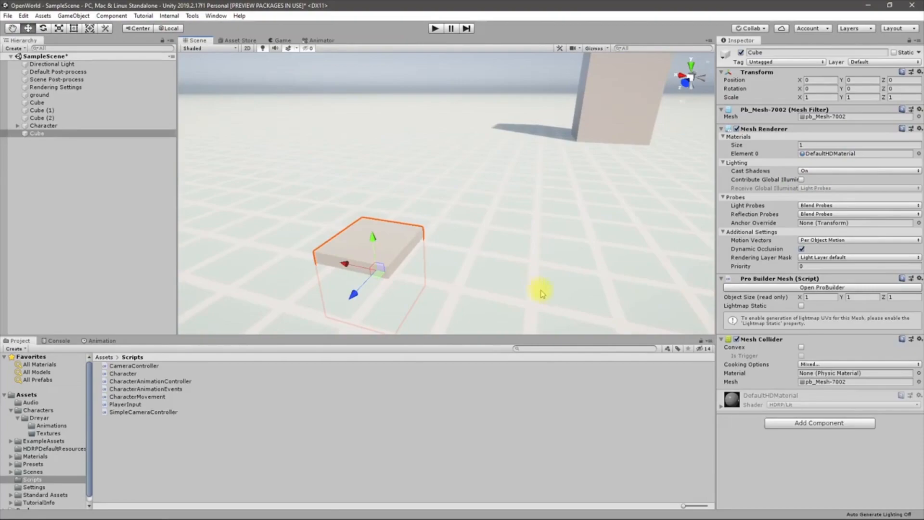
left_click(559, 48)
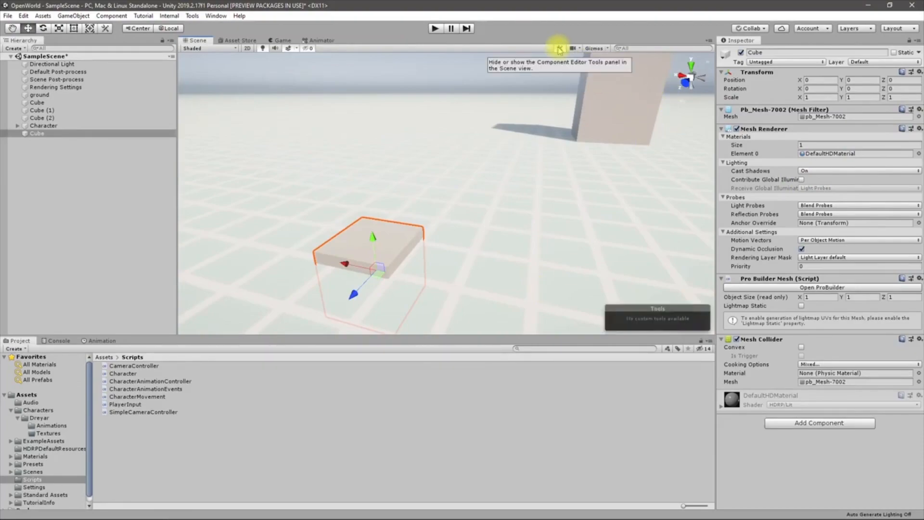
left_click(560, 48)
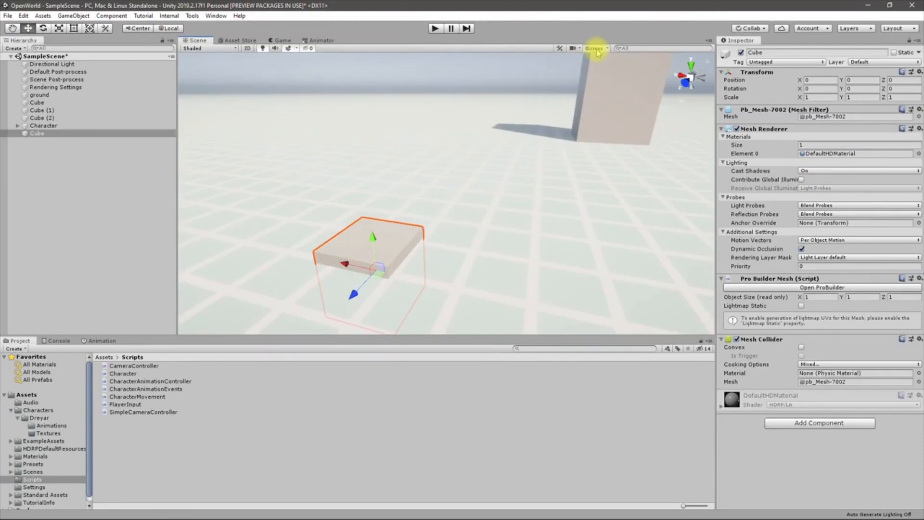
left_click(595, 48)
left_click(595, 48)
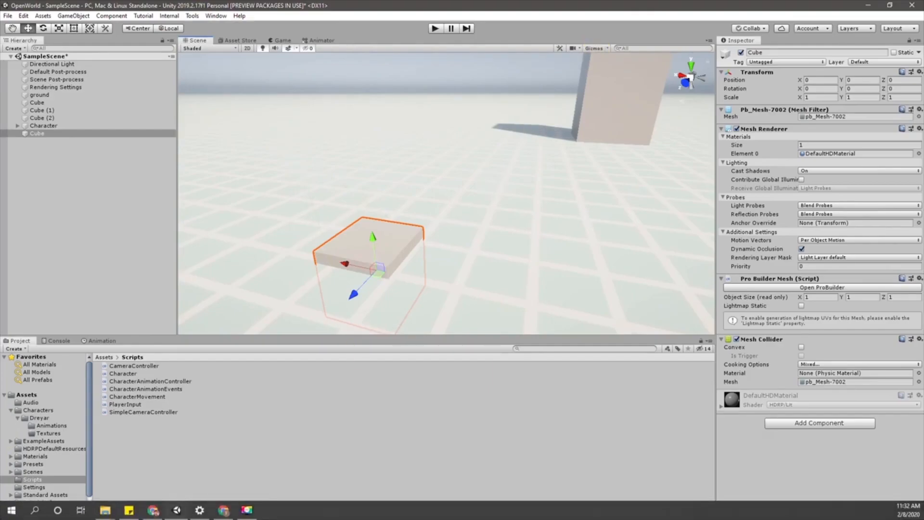
left_click(43, 15)
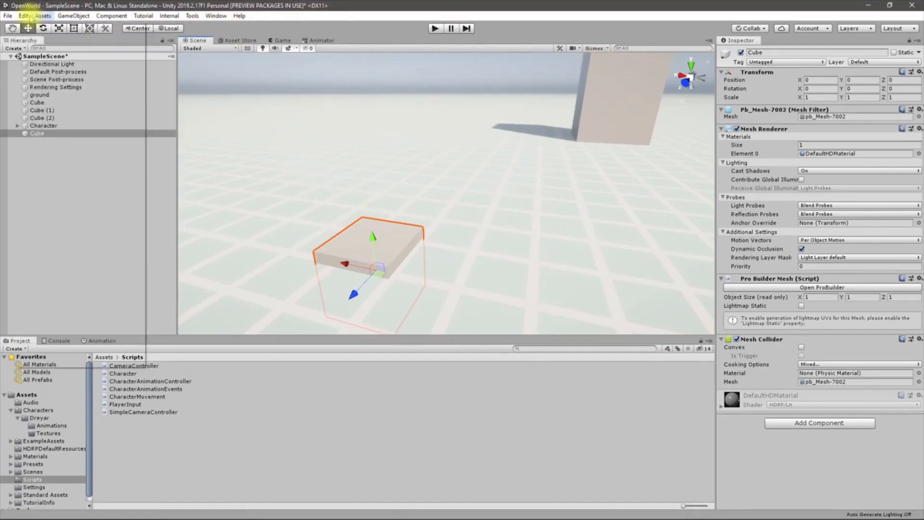
mouse_move(26, 18)
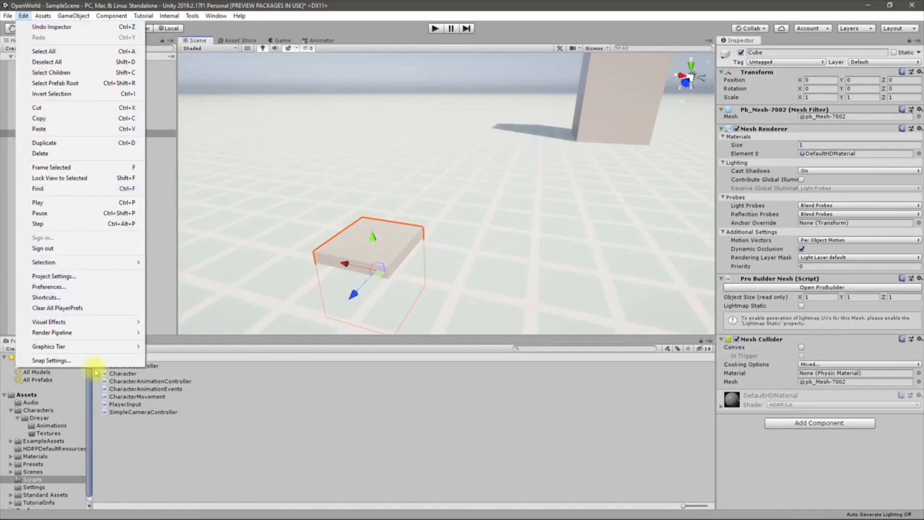
mouse_move(91, 262)
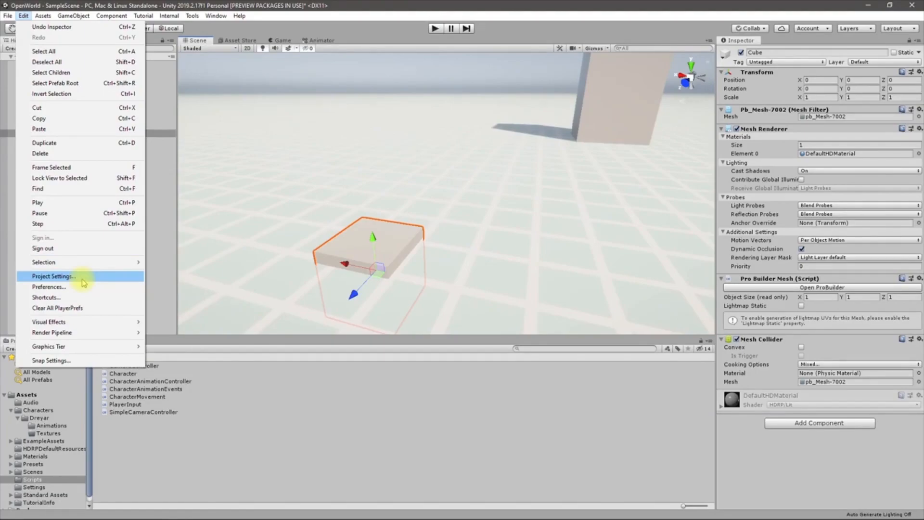
left_click(83, 280)
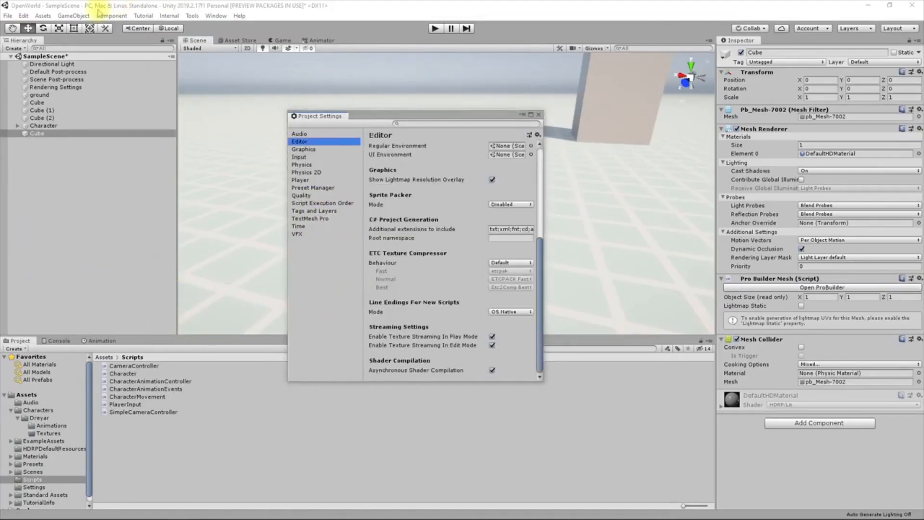
left_click(43, 17)
mouse_move(24, 15)
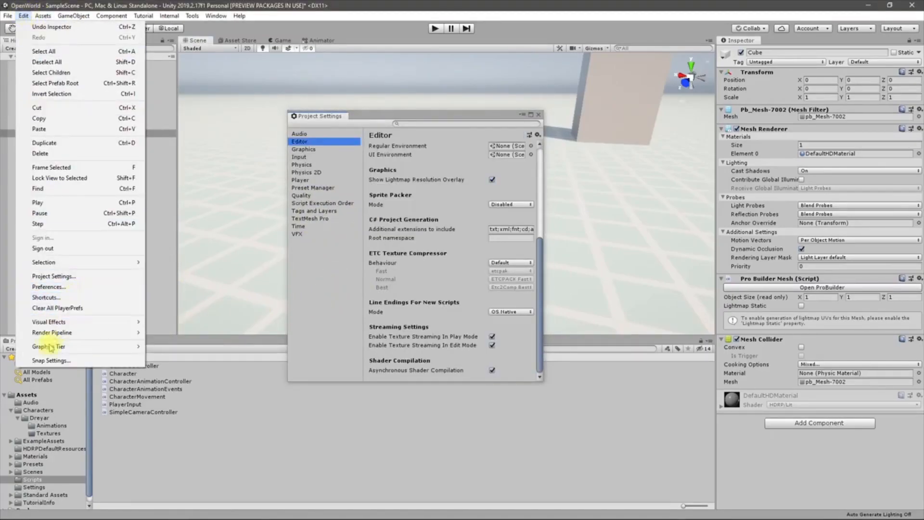
left_click(52, 360)
left_click(540, 115)
left_click(540, 116)
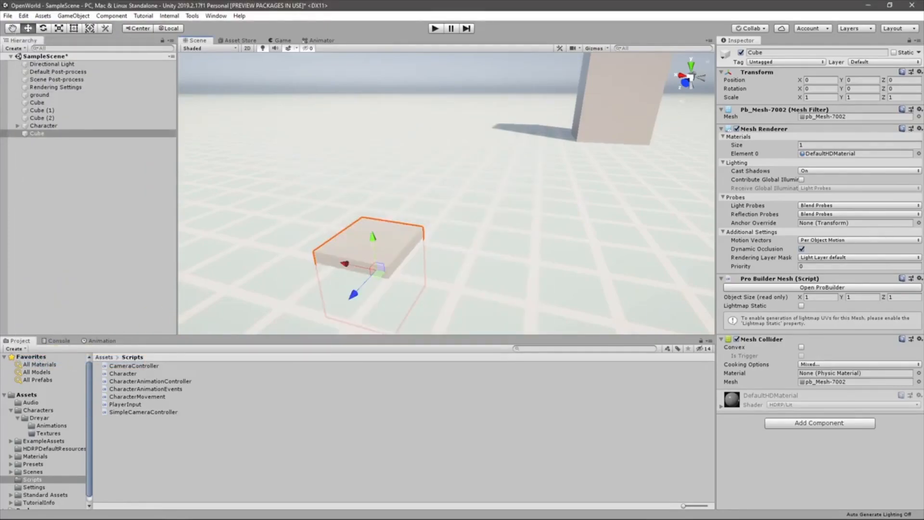
Set the scale snap increment to 1 in Snap Settings
left_click_drag(298, 283, 288, 236)
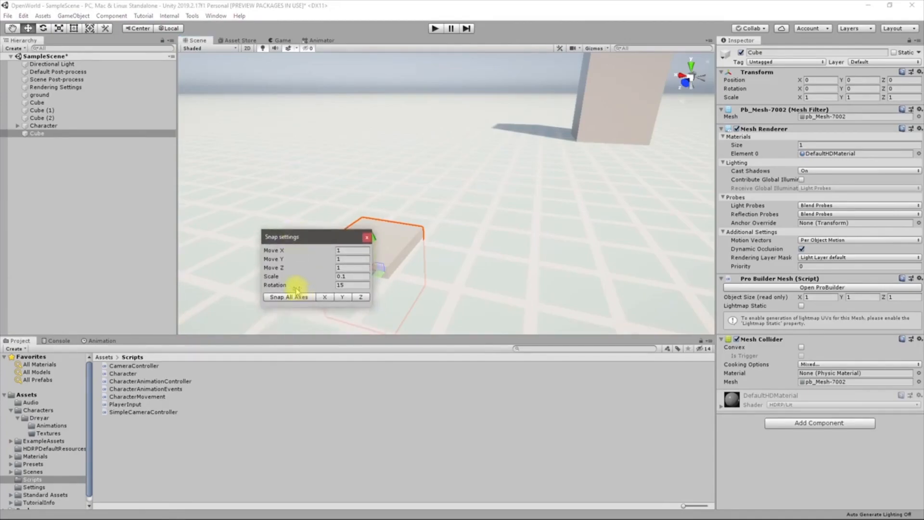
left_click(352, 277)
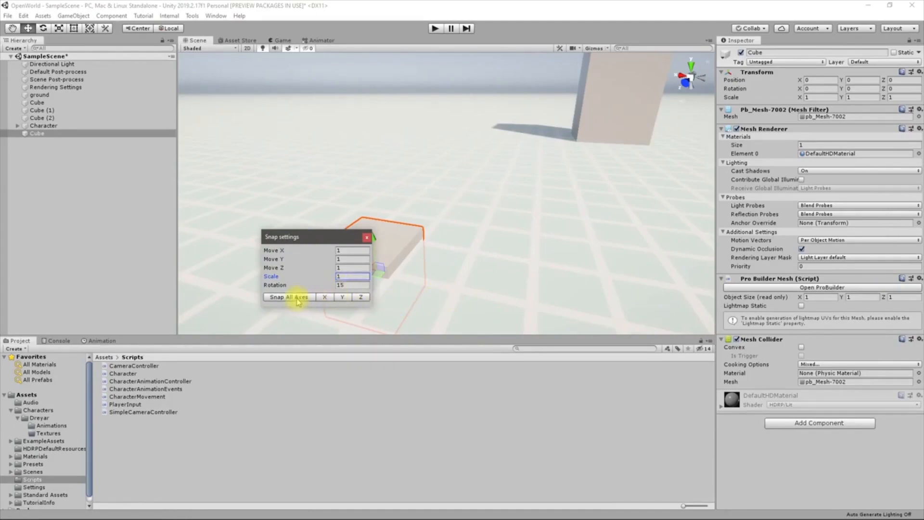
left_click(367, 237)
left_click_drag(347, 262, 417, 296)
key("ctrl+z")
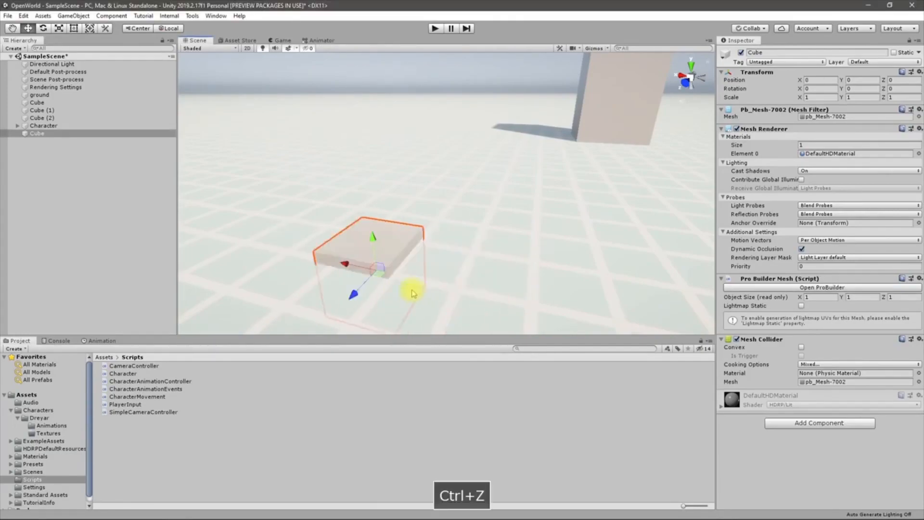
left_click(42, 16)
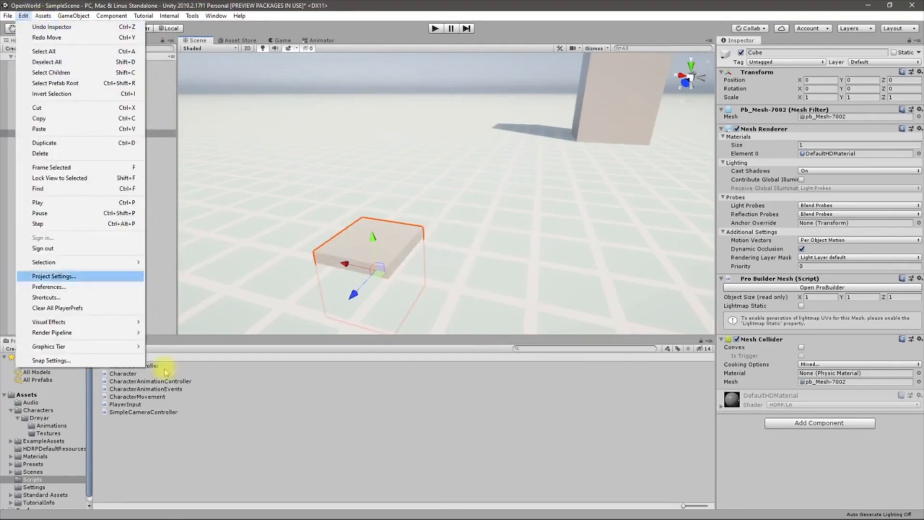
left_click(92, 361)
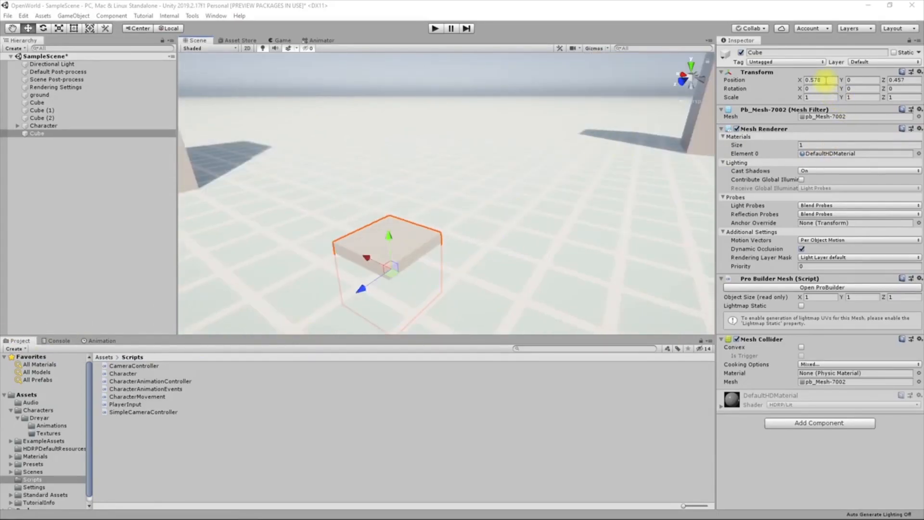
Place the ProBuilder cube at X 0 and Z 0
left_click(826, 79)
type("0")
key("Tab")
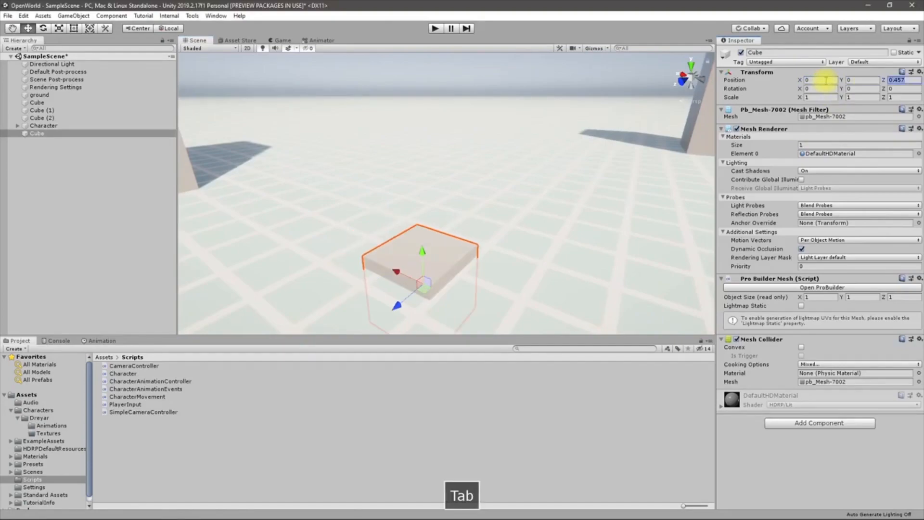
type("0")
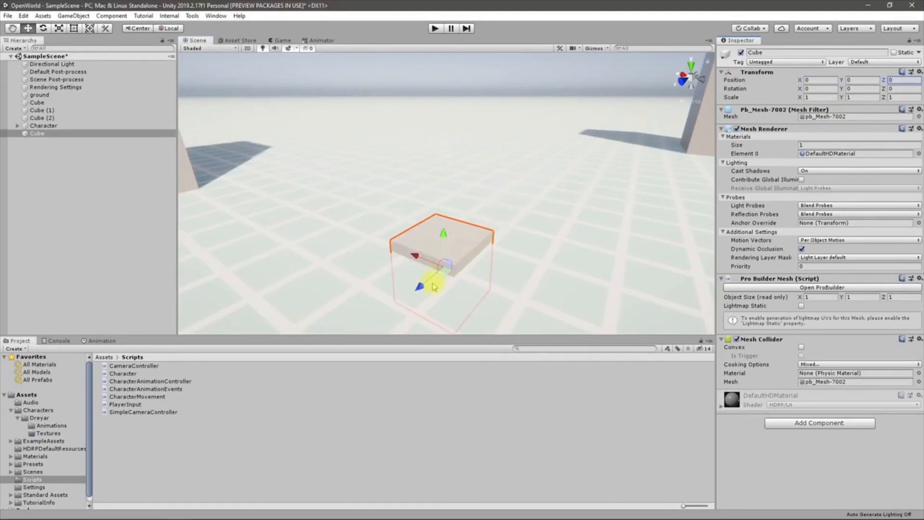
left_click_drag(426, 289, 453, 266)
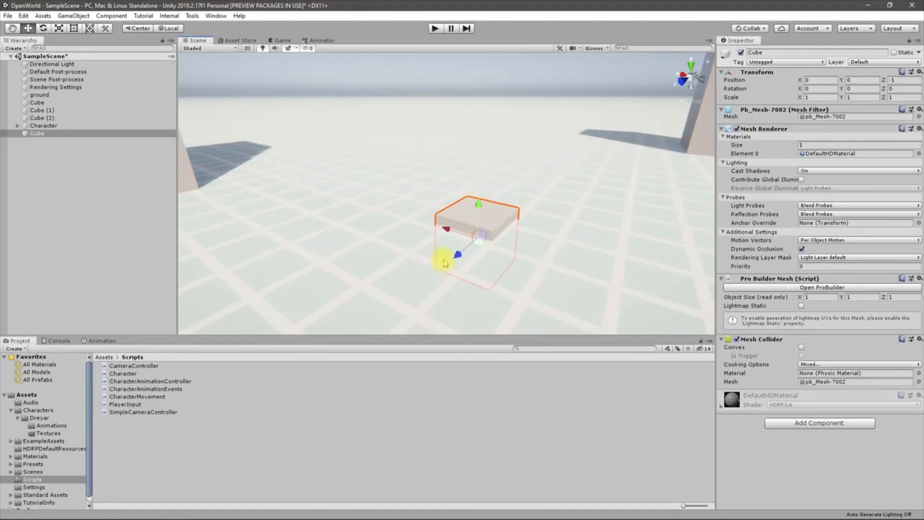
left_click_drag(461, 256, 415, 272)
right_click_drag(388, 224, 501, 227)
key("s")
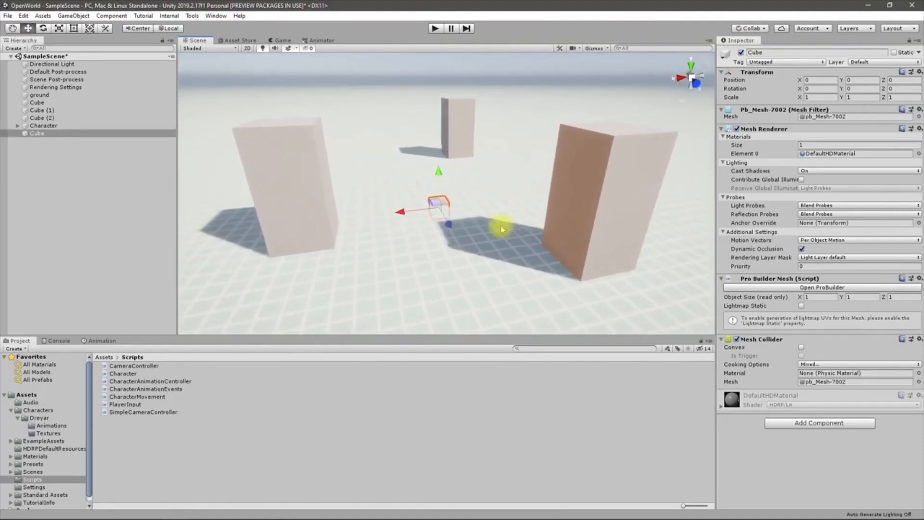
Delete the three tall cubes and select the flat ProBuilder cube
left_click(316, 202)
key("Delete")
left_click(592, 208)
key("Delete")
left_click(447, 126)
key("Delete")
right_click_drag(522, 229, 413, 223)
left_click(426, 240)
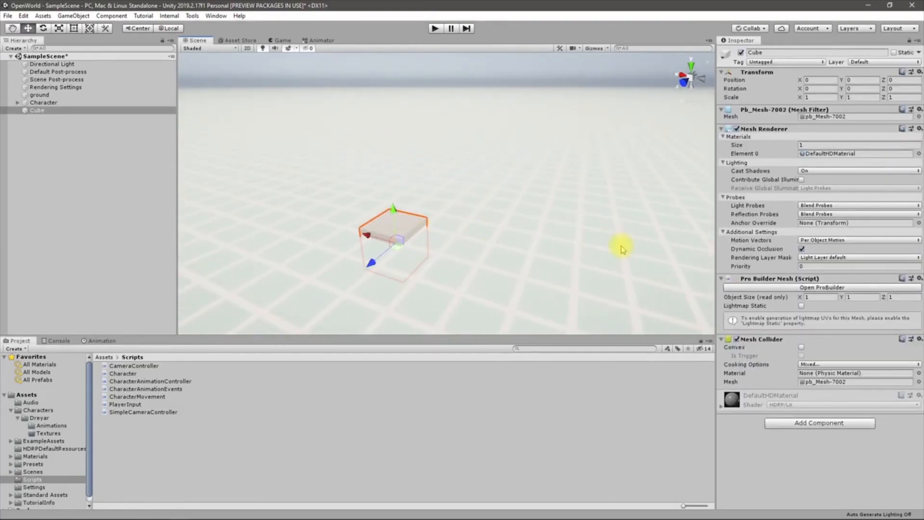
Open the ProBuilder window and dock it as a tab beside the Inspector
left_click(838, 288)
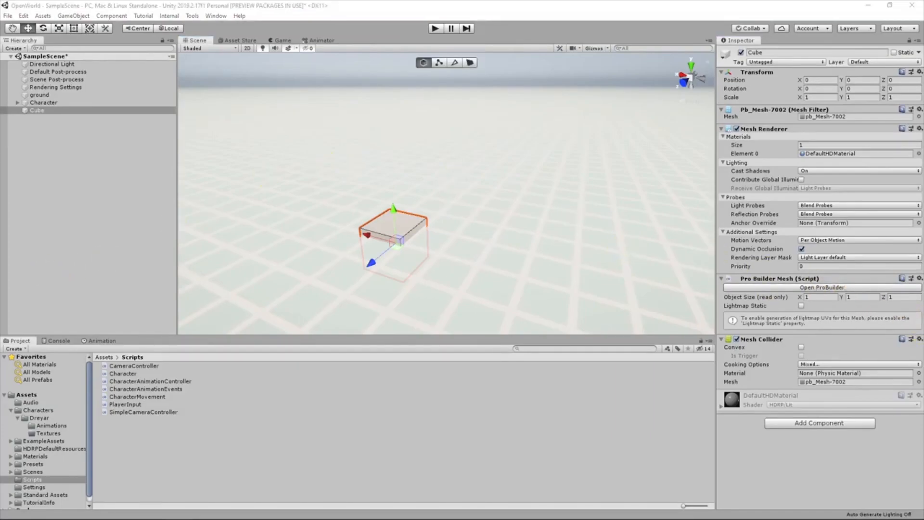
left_click_drag(674, 183, 784, 42)
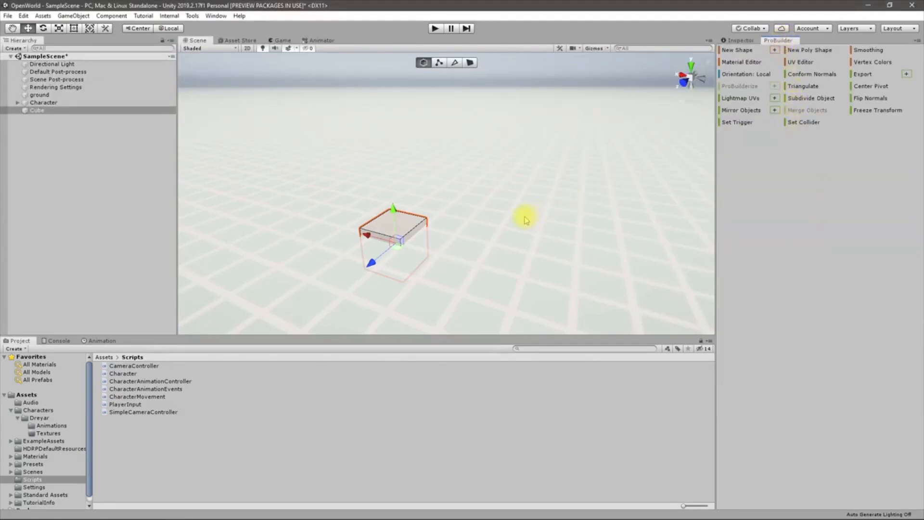
key("f")
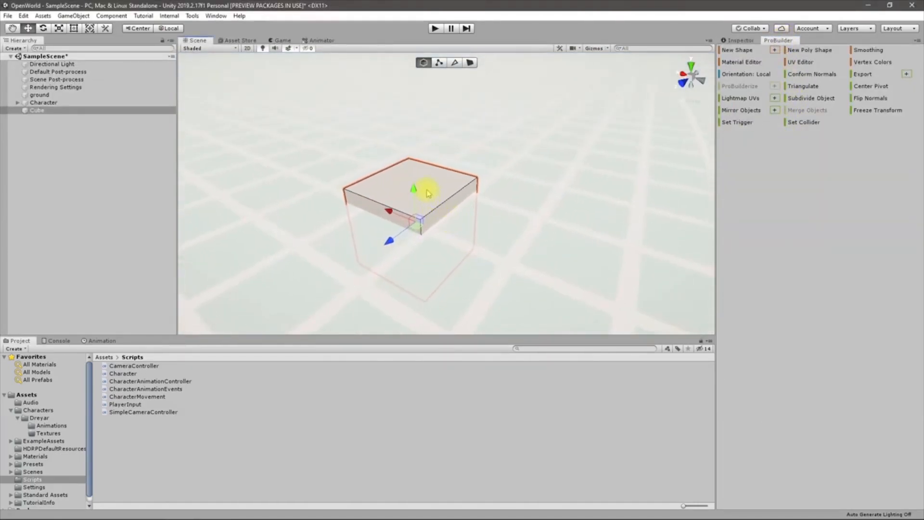
Reselect the flat cube and test-scale it, keeping its scale at 1, 1, 1
left_click(429, 193)
left_click(424, 191)
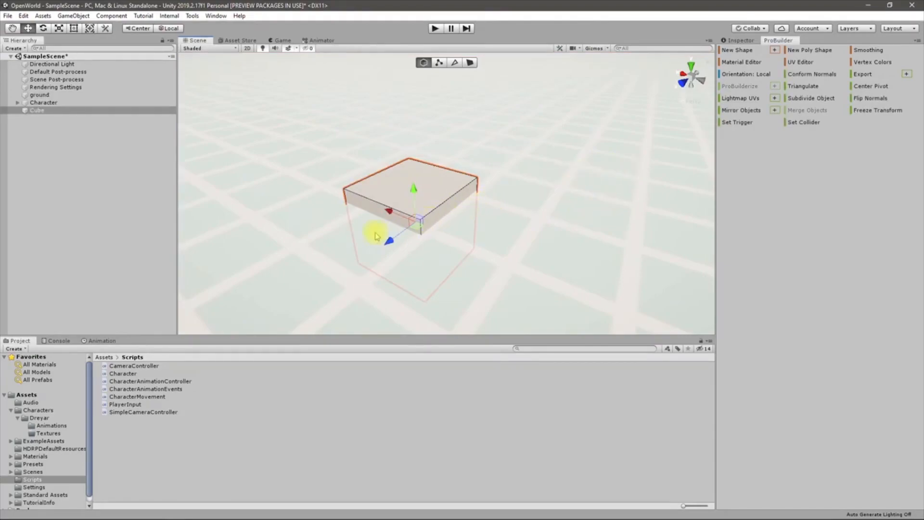
left_click(373, 210)
left_click(407, 180)
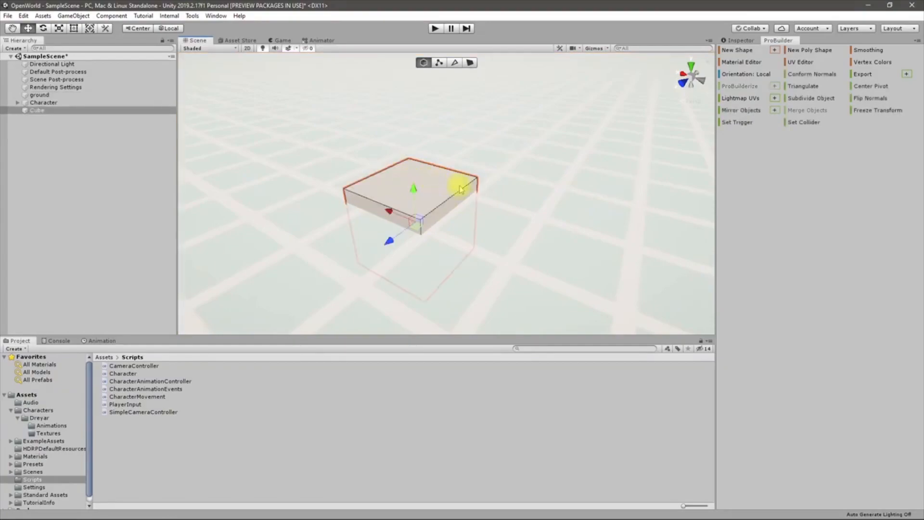
key("r")
left_click_drag(389, 248, 356, 258)
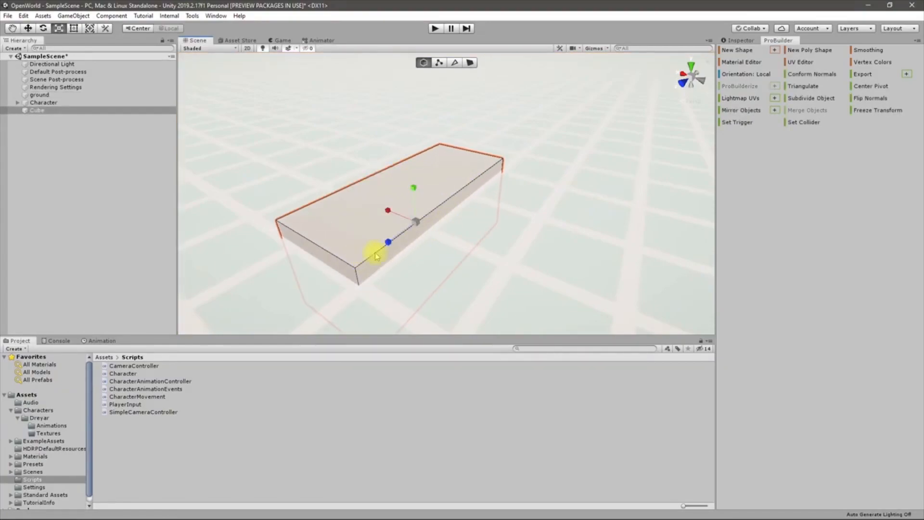
key("ctrl+z")
left_click_drag(556, 220, 546, 223, "alt")
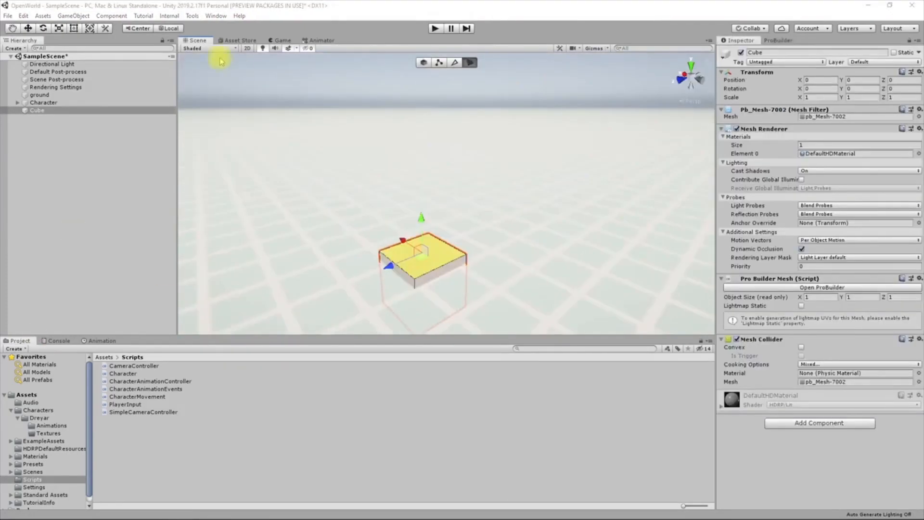
Open the ProBuilder panel, then choose New Poly Shape from the ProBuilder Editors menu
left_click(215, 16)
mouse_move(194, 17)
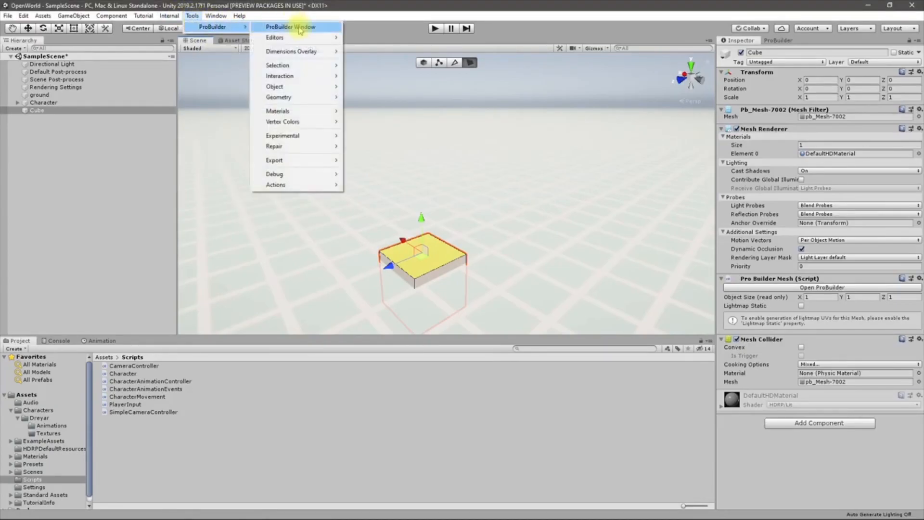
left_click(298, 26)
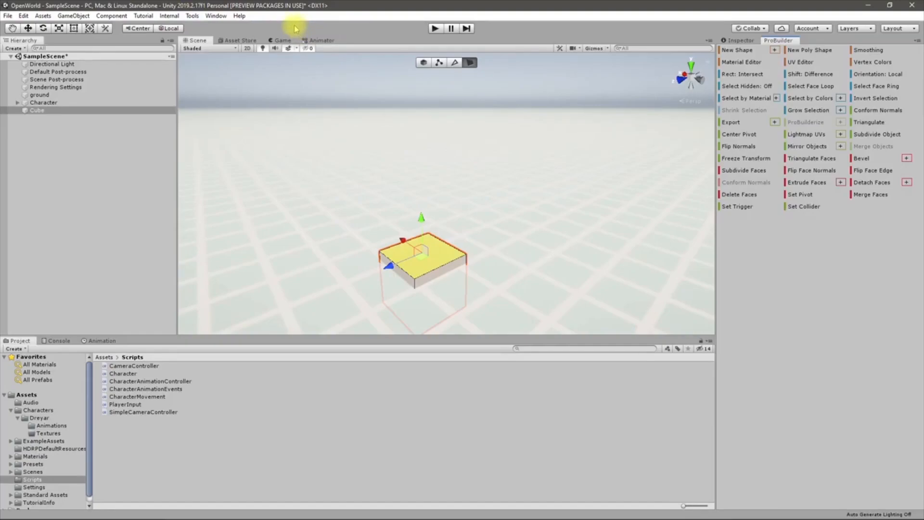
left_click(193, 16)
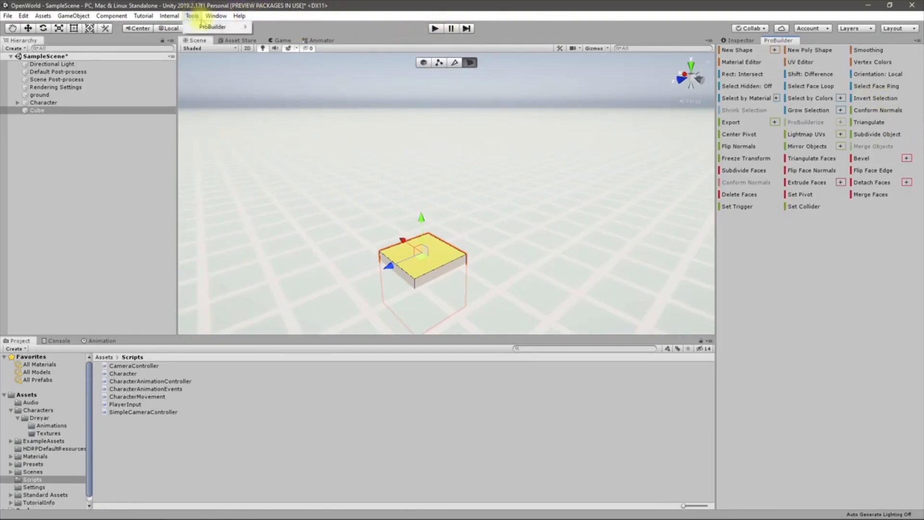
mouse_move(200, 29)
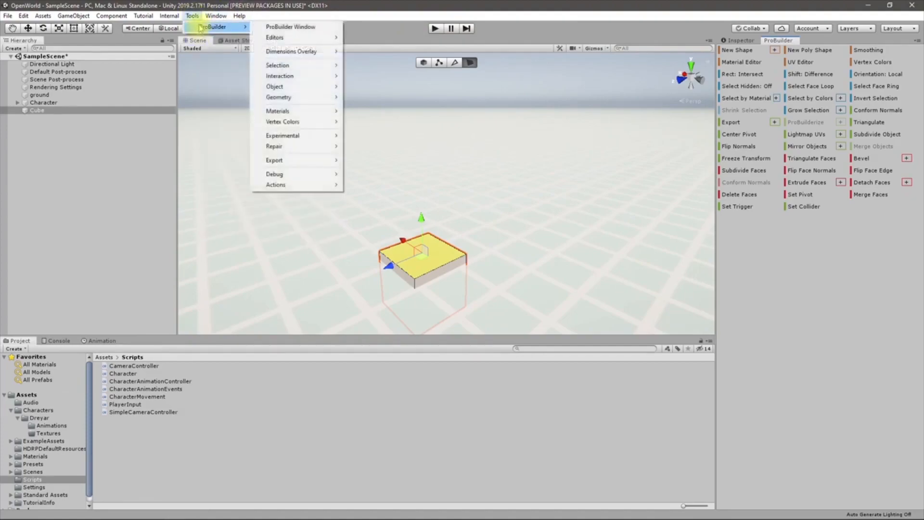
mouse_move(307, 40)
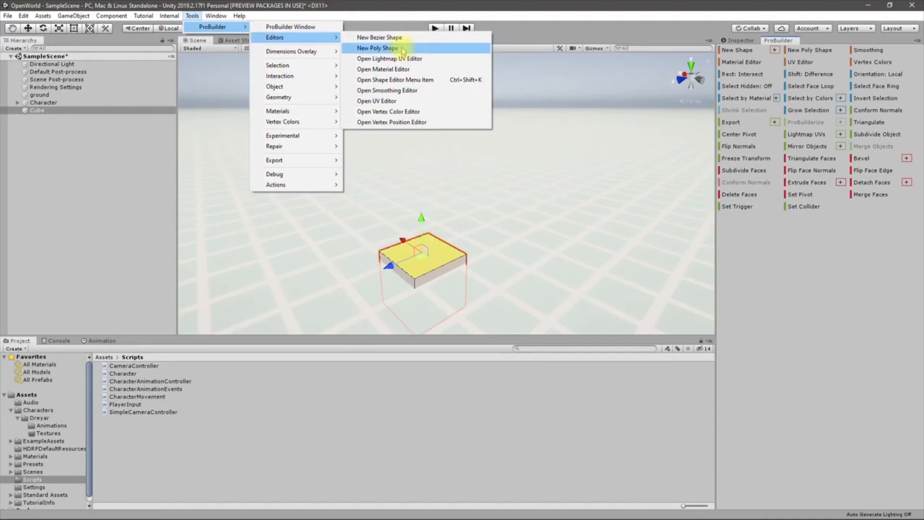
left_click(403, 49)
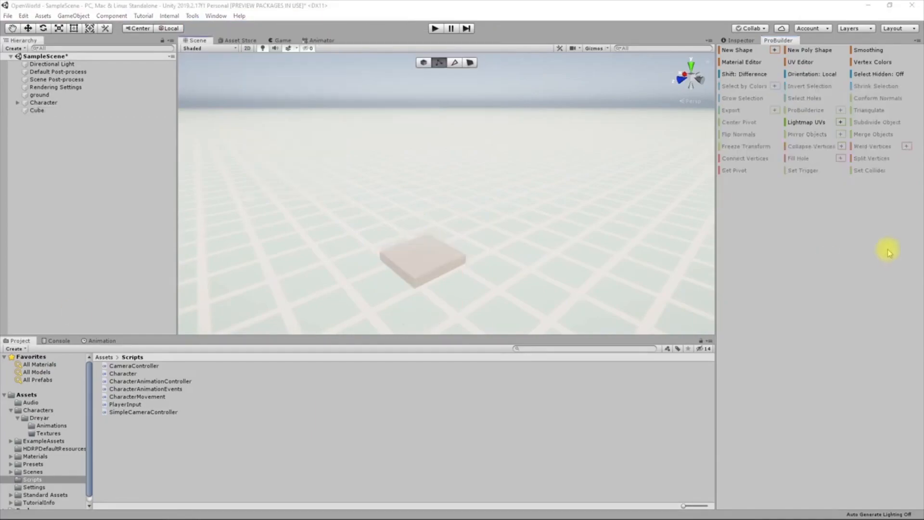
Select the cube, try object, vertex and edge modes, then pick its top face
left_click(416, 254)
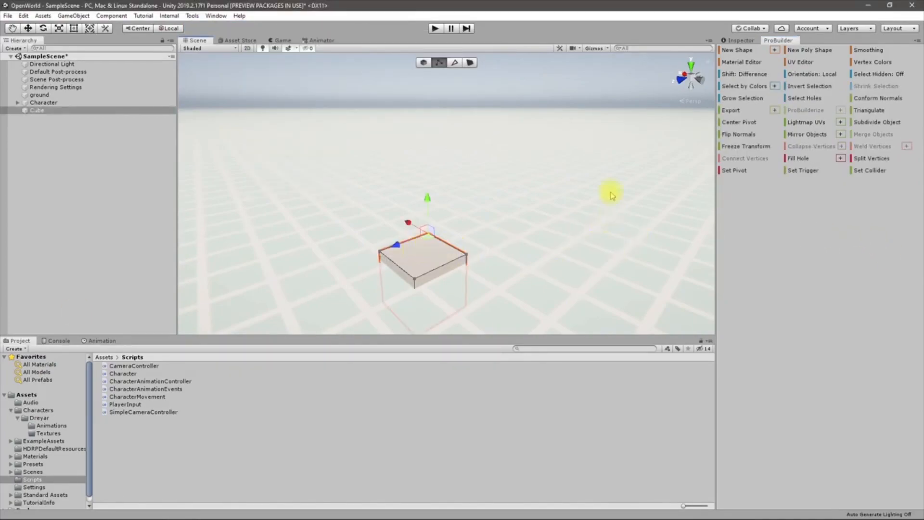
left_click(470, 62)
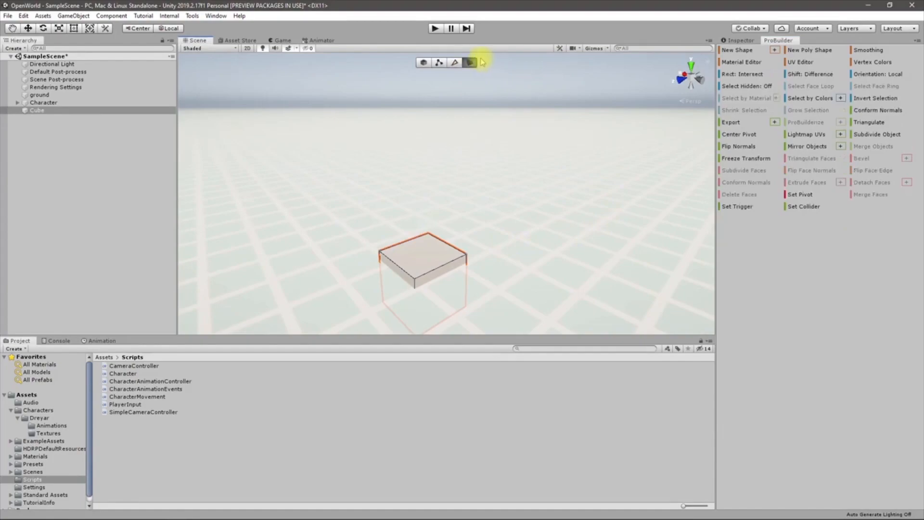
left_click(423, 63)
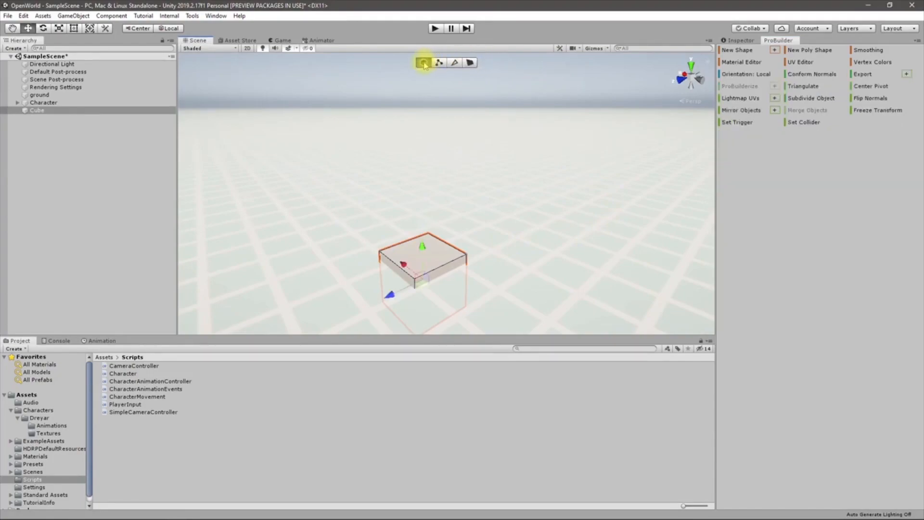
left_click(439, 64)
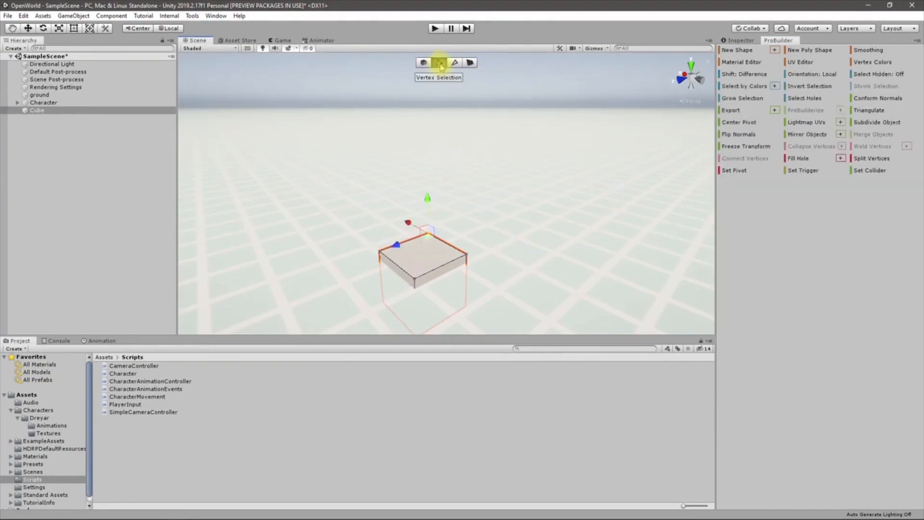
left_click(454, 63)
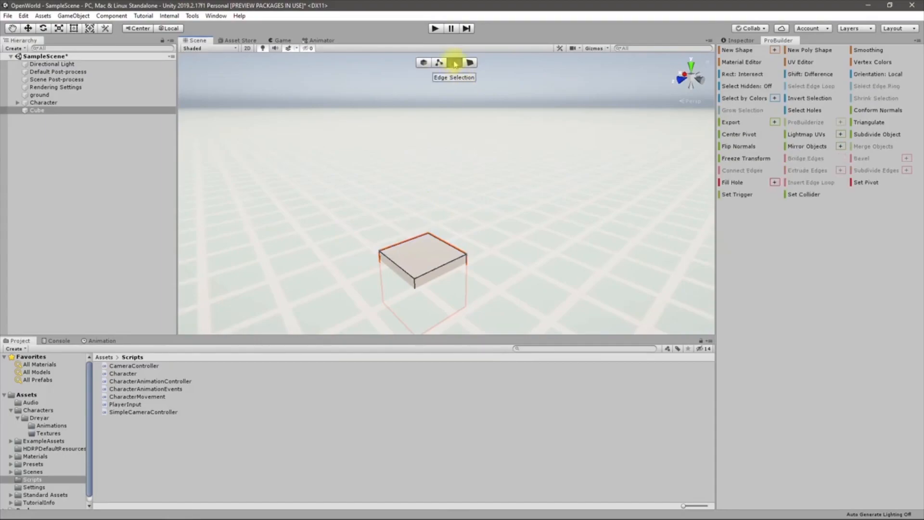
left_click(471, 63)
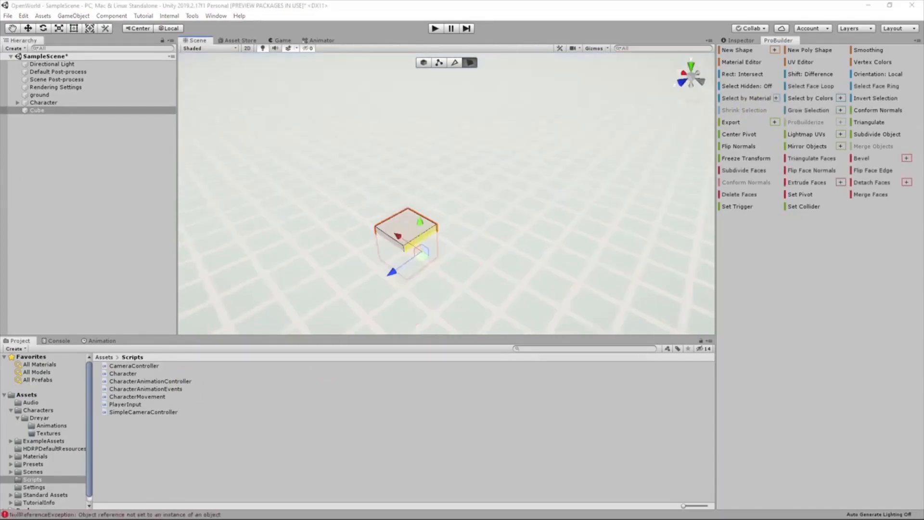
left_click(417, 228)
left_click(410, 227)
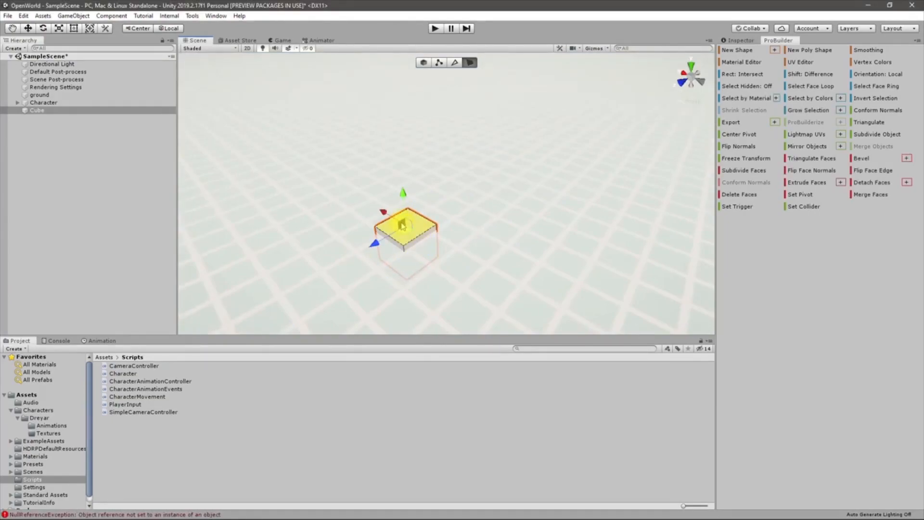
Extrude the cube's top, right and lower front faces with Ctrl+E
key("ctrl+e")
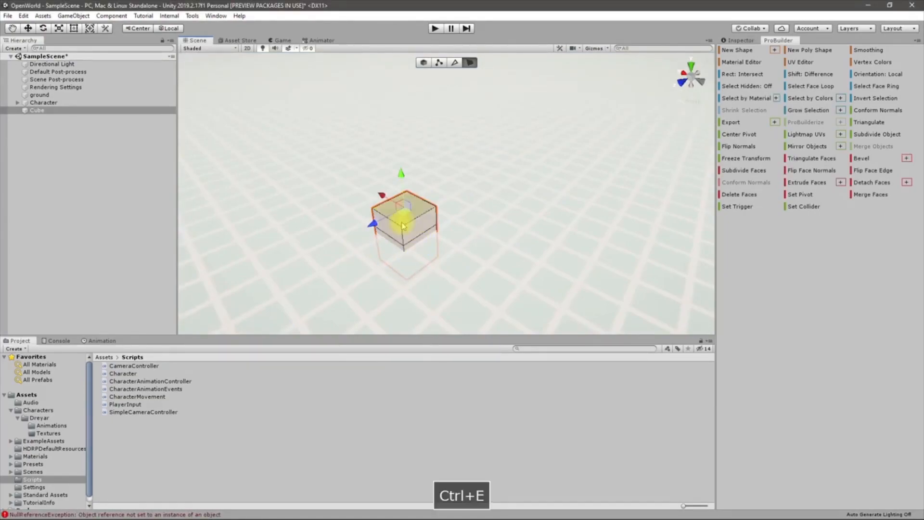
left_click_drag(433, 242, 357, 230, "alt")
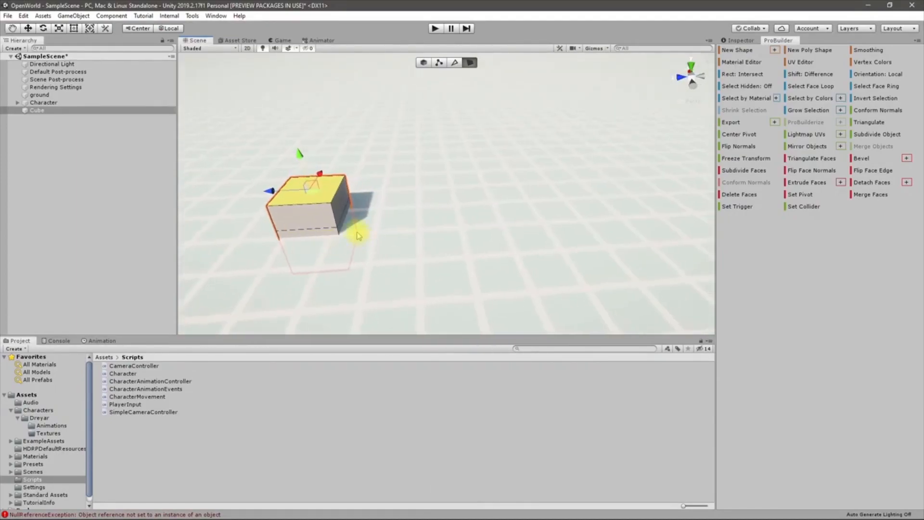
left_click(350, 229)
left_click(344, 226)
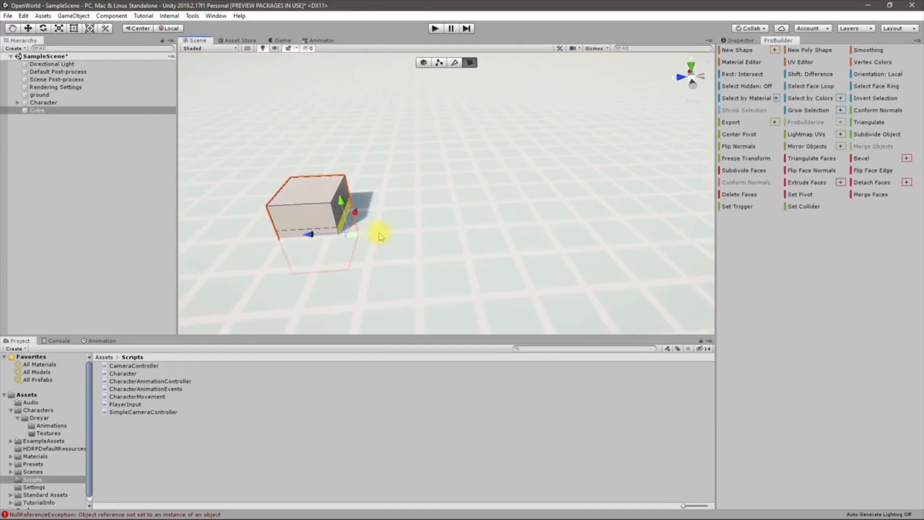
key("ctrl+e")
left_click(313, 247)
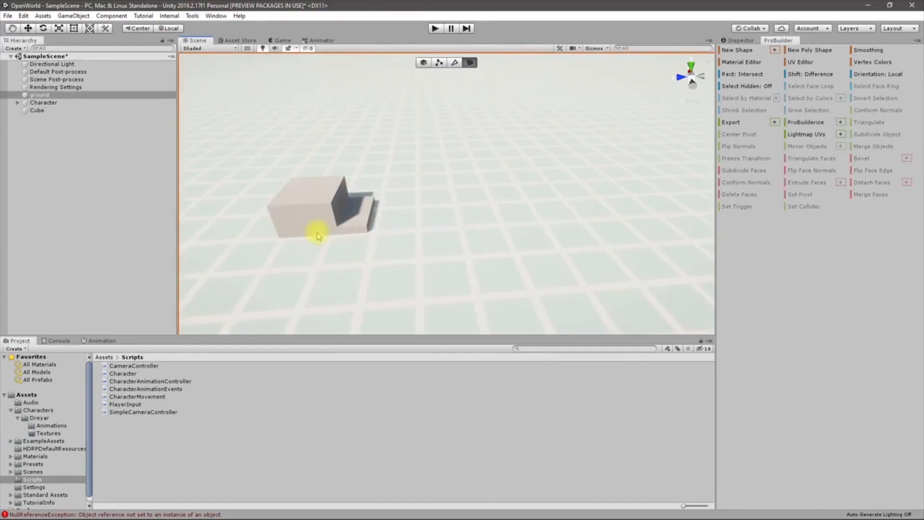
left_click(325, 238)
key("ctrl+e")
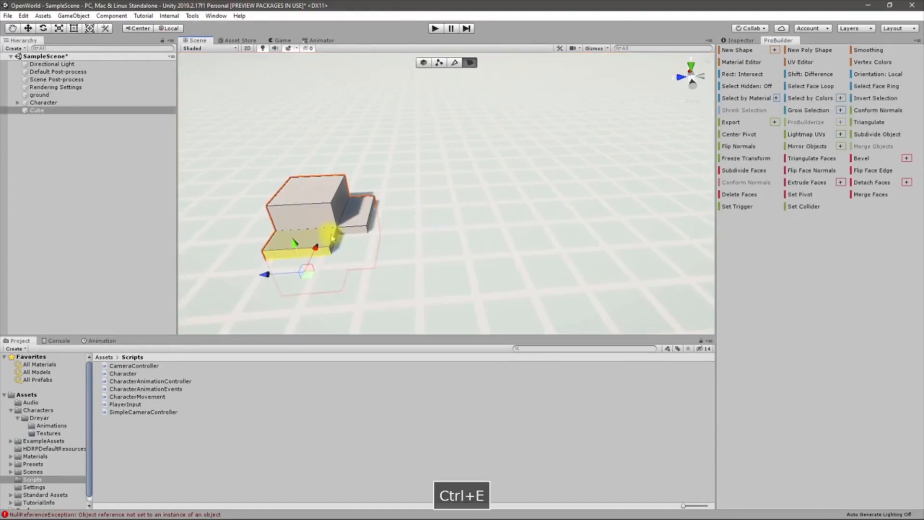
Stretch the extruded block out into a long beam
left_click_drag(384, 273, 561, 280, "alt")
right_click_drag(562, 280, 576, 297)
scroll(561, 298, "down", 5)
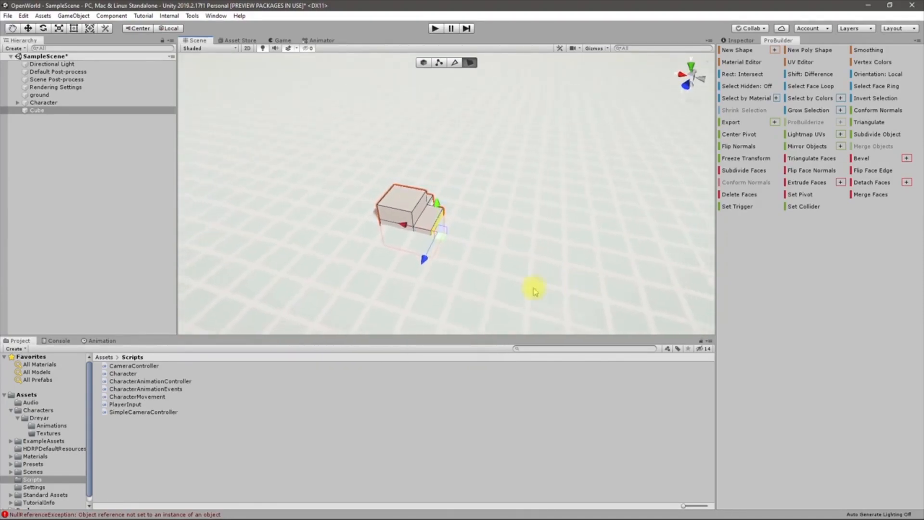
left_click_drag(404, 229, 671, 282)
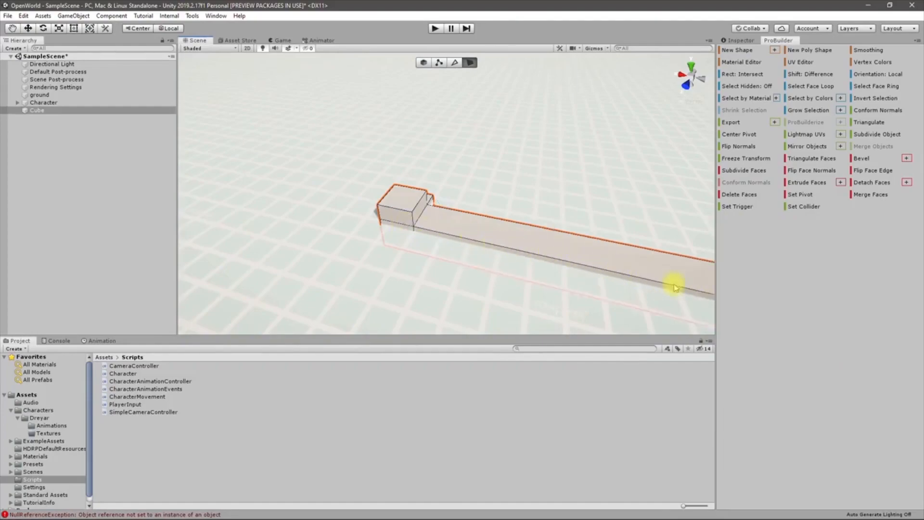
mouse_move(588, 279)
left_mouse_down("alt")
mouse_move(711, 243)
mouse_move(670, 308)
mouse_move(584, 262)
left_mouse_up("alt")
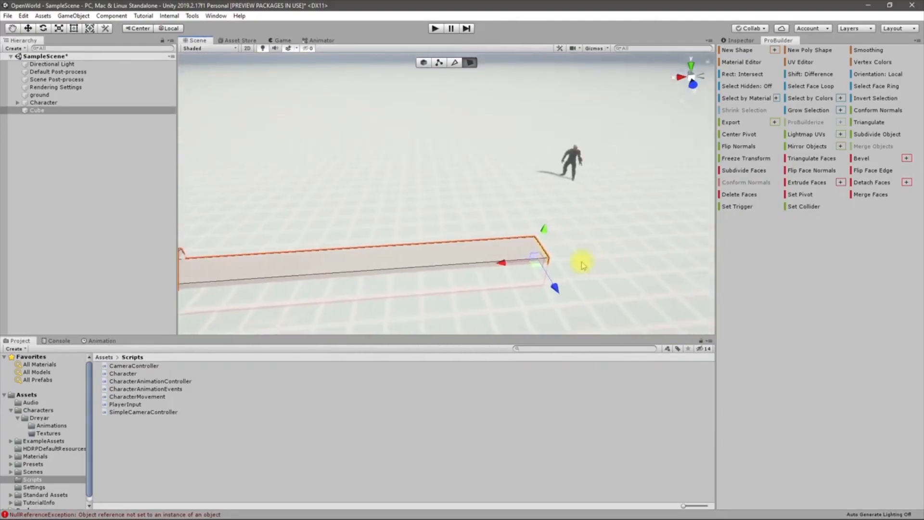
left_click_drag(695, 250, 369, 255, "alt")
left_click(368, 247)
key("s")
right_click_drag(376, 252, 422, 247)
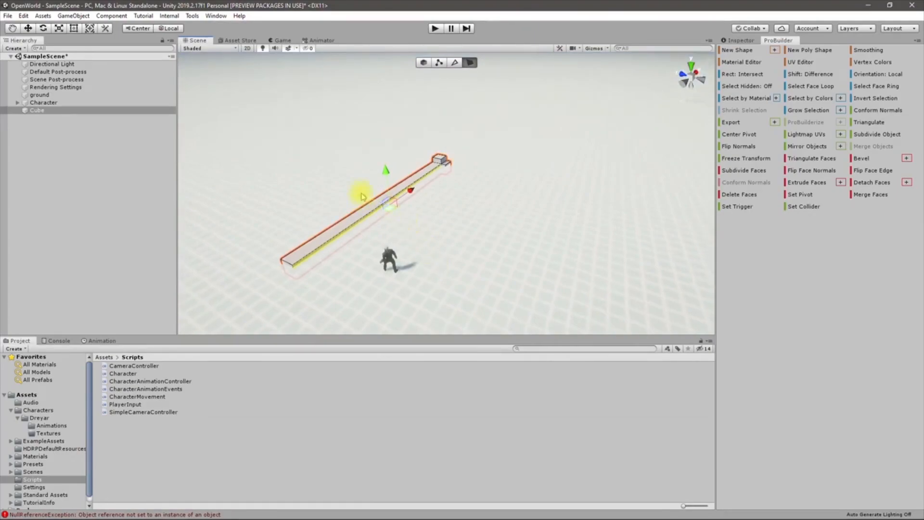
left_click_drag(362, 199, 506, 258)
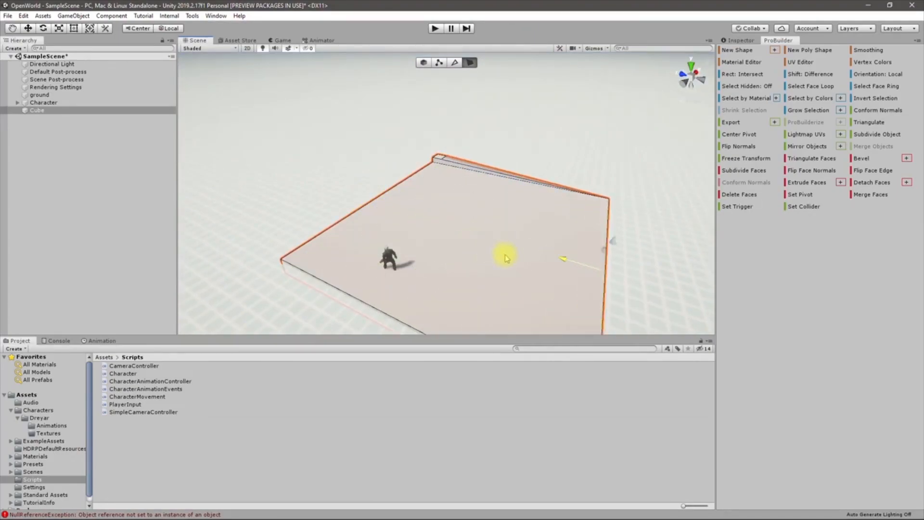
key("ctrl+z")
right_click_drag(504, 258, 426, 231)
Extrude the beam's side face to widen it into a large flat slab
key("ctrl+e")
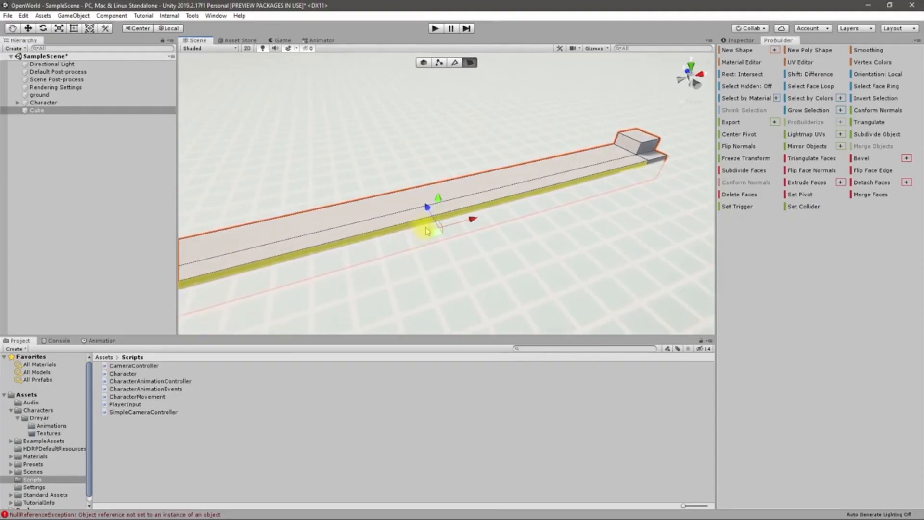
left_click_drag(430, 208, 521, 295)
key("ctrl+z")
right_click_drag(521, 295, 658, 336)
key("s")
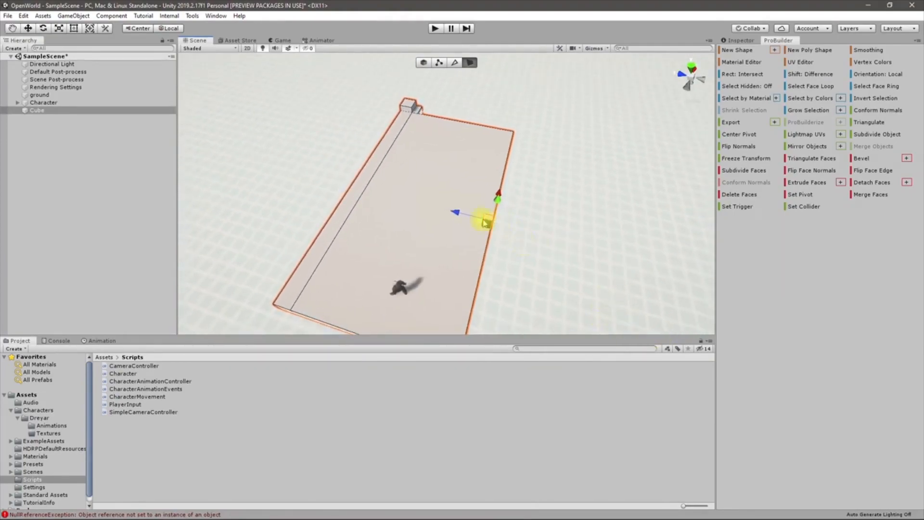
right_click_drag(485, 223, 212, 138)
key("w")
scroll(453, 171, "up", 2)
left_click(570, 222)
right_click_drag(569, 221, 414, 150)
Extrude the corner block's top face upward
left_click(334, 165)
key("ctrl+w")
key("ctrl+e")
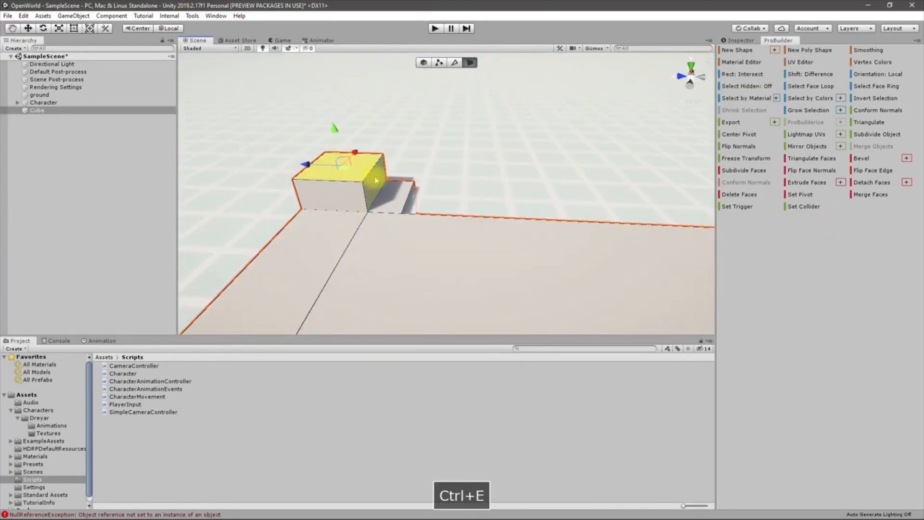
Extrude the tower's top face twice more to make it taller
key("ctrl+e")
key("ctrl+e")
key("ctrl+e")
key("ctrl+e")
key("ctrl+e")
right_click_drag(380, 186, 424, 165)
key("ctrl+e")
key("ctrl+e")
key("ctrl+e")
right_click_drag(533, 214, 540, 193)
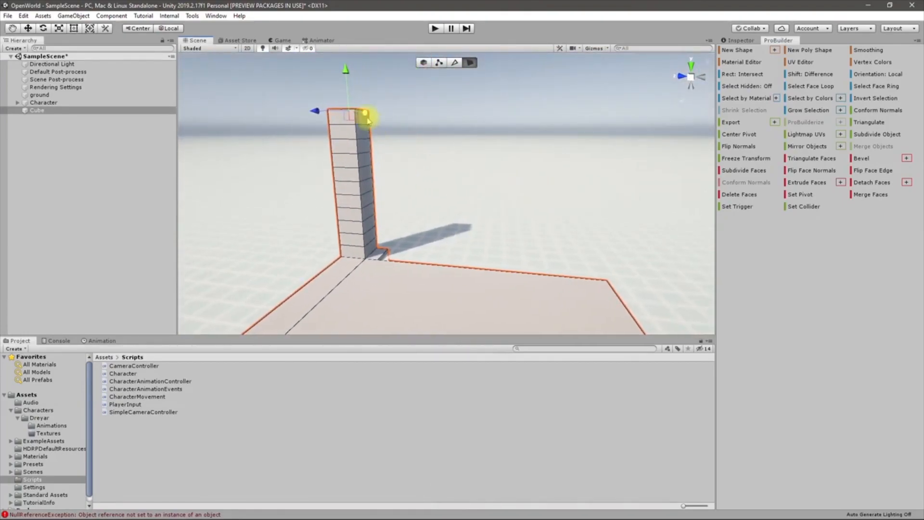
Select the ten faces down the tower's side and extrude them twice into a wall
left_click(365, 123)
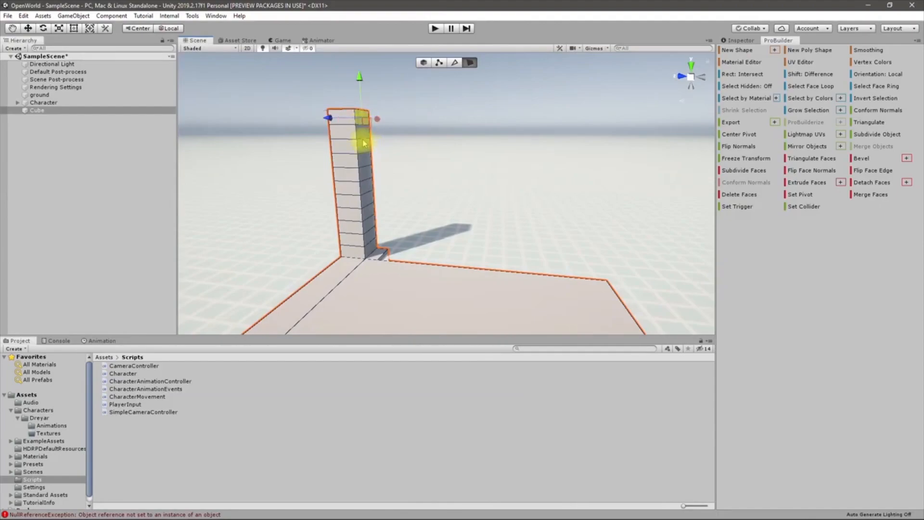
left_click(364, 137, "shift")
left_click(367, 147, "shift")
left_click(367, 160, "shift")
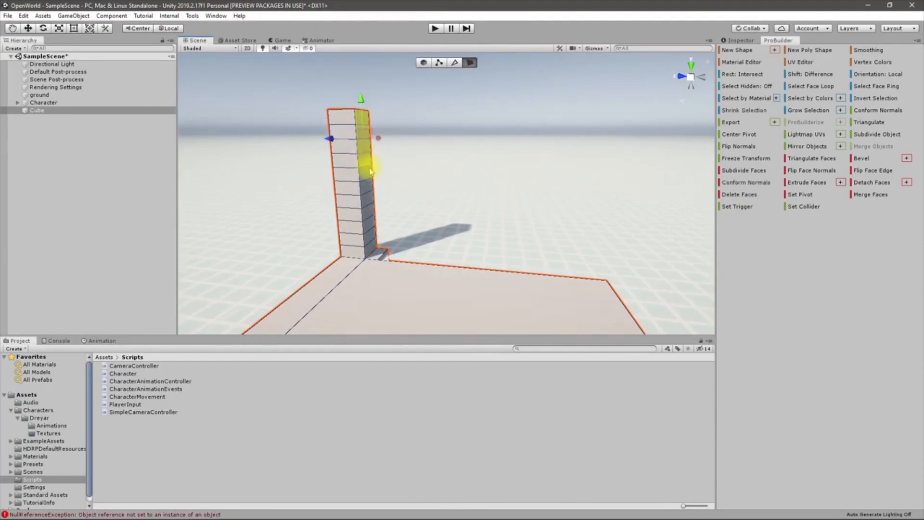
left_click(367, 182, "shift")
left_click(368, 195, "shift")
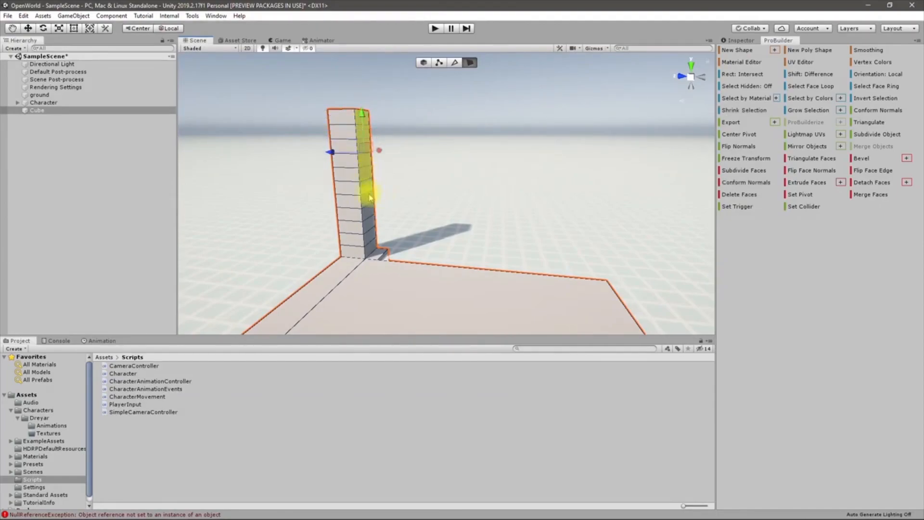
left_click(370, 214, "shift")
left_click(372, 227, "shift")
left_click(373, 237, "shift")
left_click(374, 247, "shift")
key("ctrl+e")
key("ctrl+e")
key("ctrl+e")
key("ctrl+e")
key("ctrl+e")
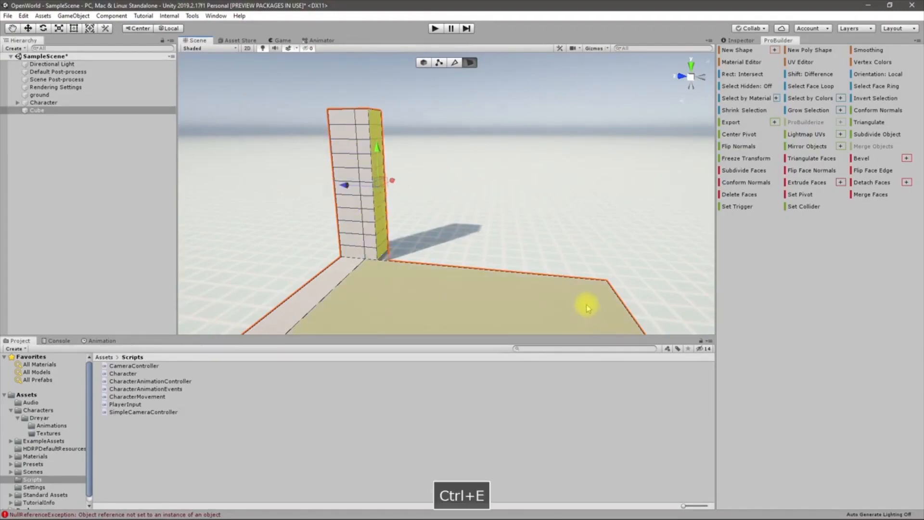
key("ctrl+e")
key("ctrl+e")
key("ctrl+e")
key("ctrl+e")
key("ctrl+e")
key("ctrl+e")
key("ctrl+e")
key("ctrl+e")
key("ctrl+e")
key("ctrl+e")
key("ctrl+e")
key("ctrl+e")
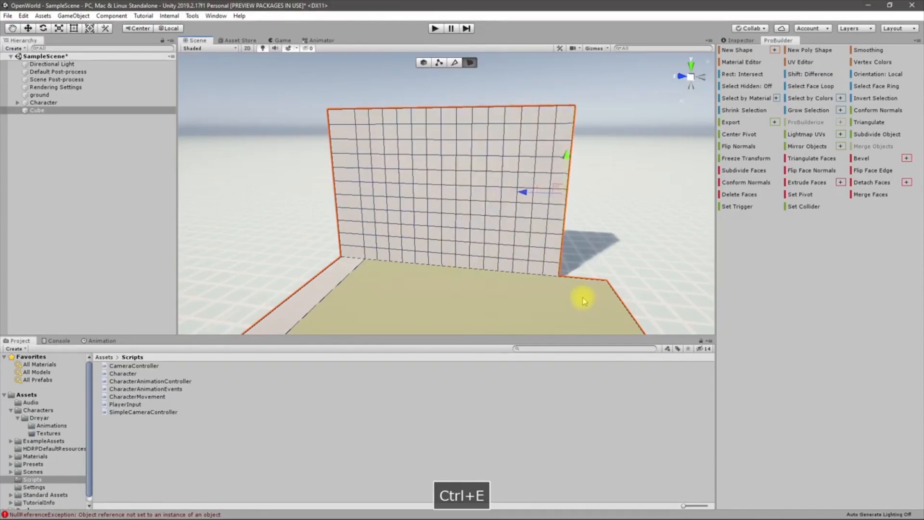
Move over the floor and try selecting its top, front strip and corner faces, then clear the selection
left_click_drag(512, 257, 659, 281, "alt")
right_click_drag(682, 288, 730, 351)
key("s")
left_click(462, 179)
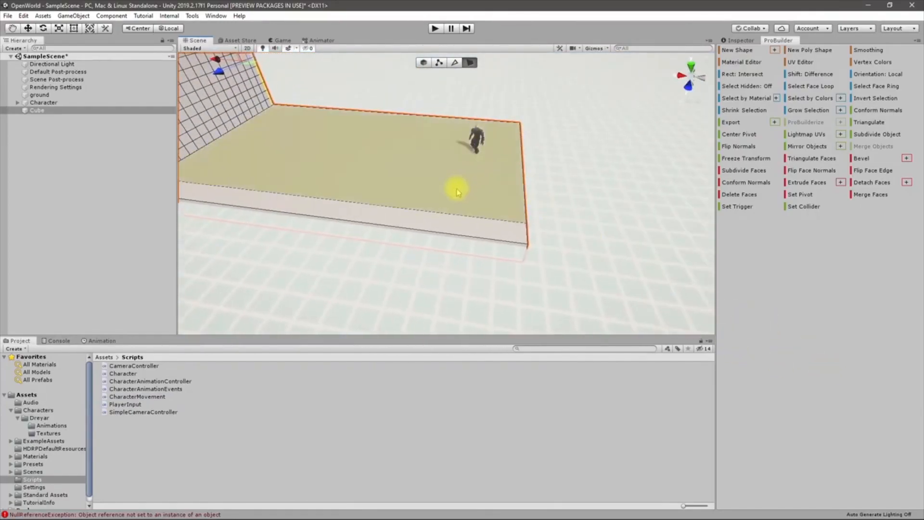
left_click(457, 192)
right_click_drag(561, 241, 456, 254)
key("d")
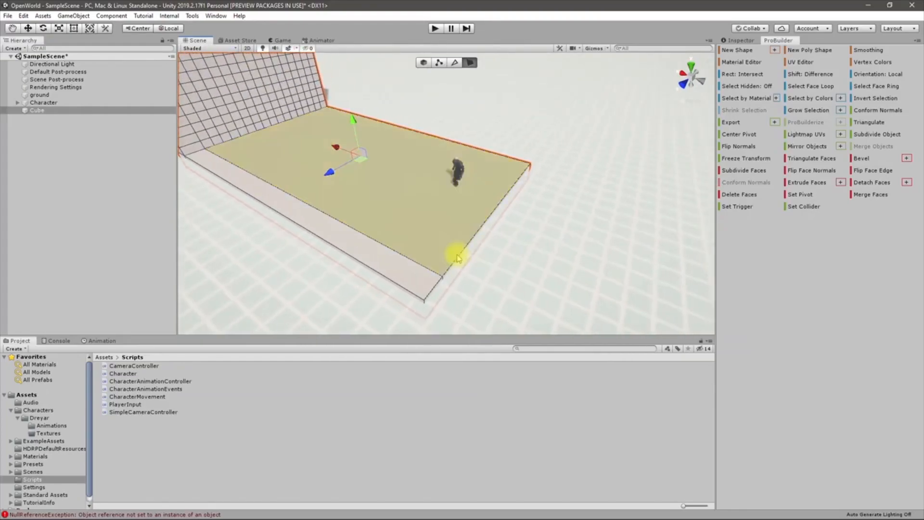
left_click(431, 293)
left_click(432, 297)
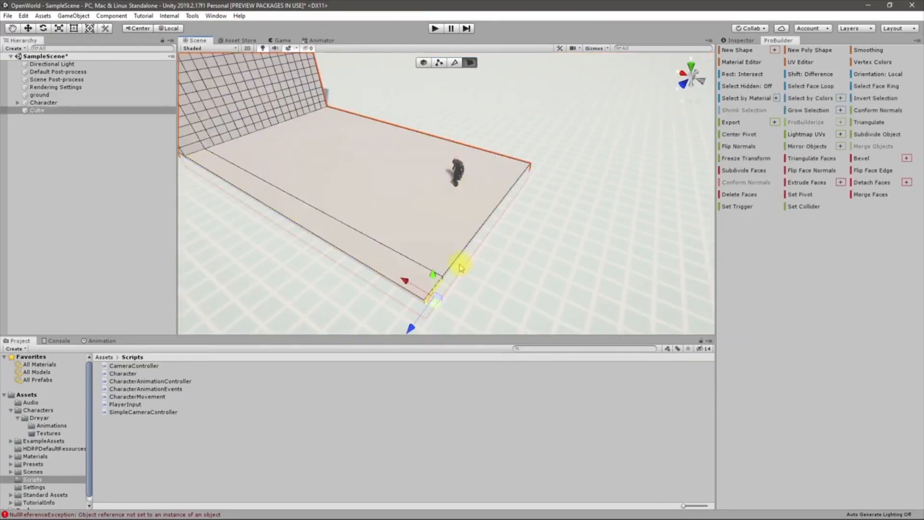
left_click(457, 266)
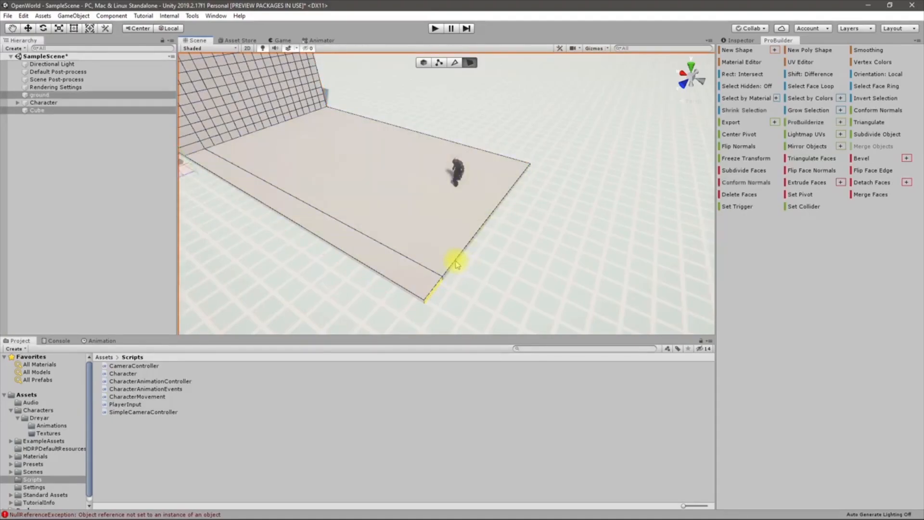
Pull the floor's front and long side faces inward, leaving a thin ledge along the wall's base
mouse_move(439, 275)
right_mouse_down()
mouse_move(372, 242)
mouse_move(452, 274)
right_mouse_up()
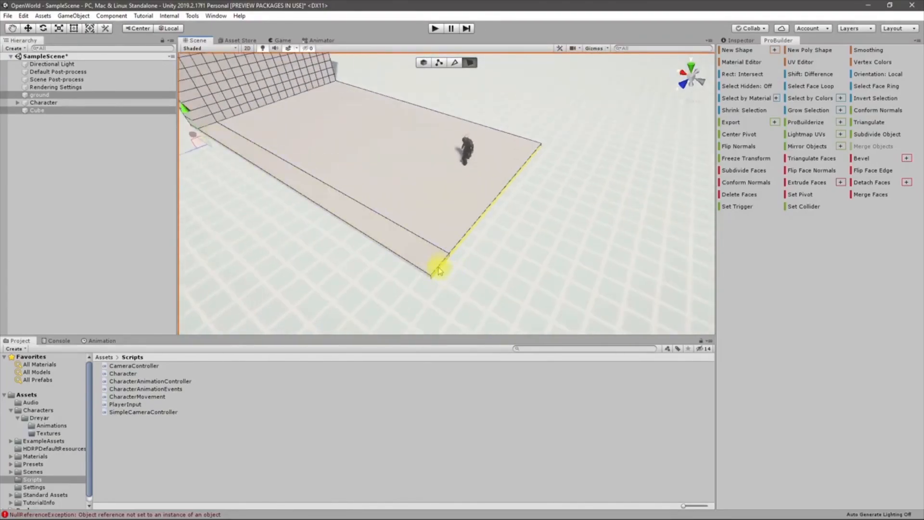
left_click(439, 271)
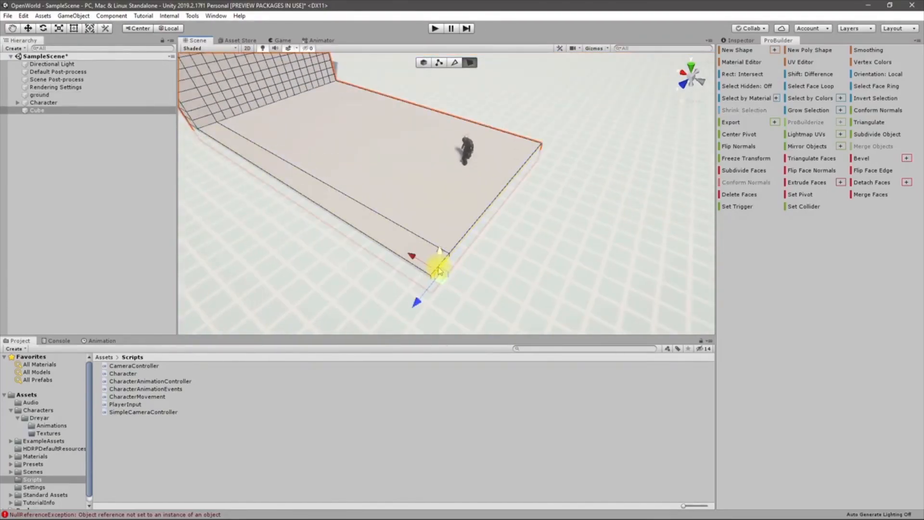
left_click(465, 240, "shift")
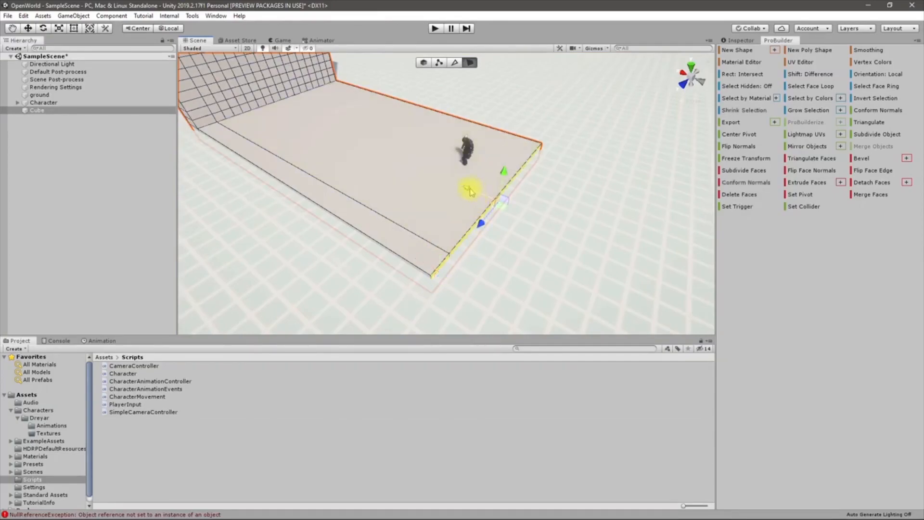
left_click_drag(468, 191, 154, 71)
right_click_drag(268, 138, 319, 118)
key("w")
right_click_drag(355, 213, 330, 215)
left_click(340, 211)
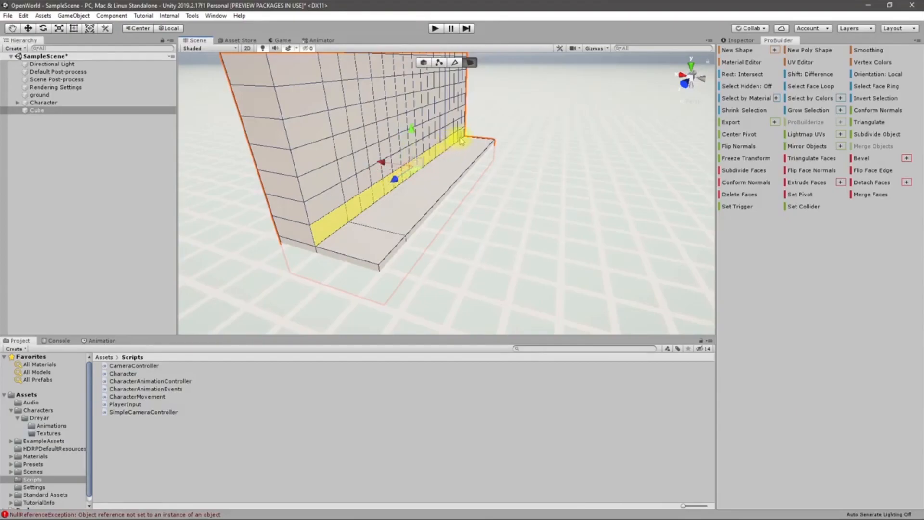
Extrude the ledge face outward twice into a wide floor in front of the wall
scroll(512, 198, "down", 5)
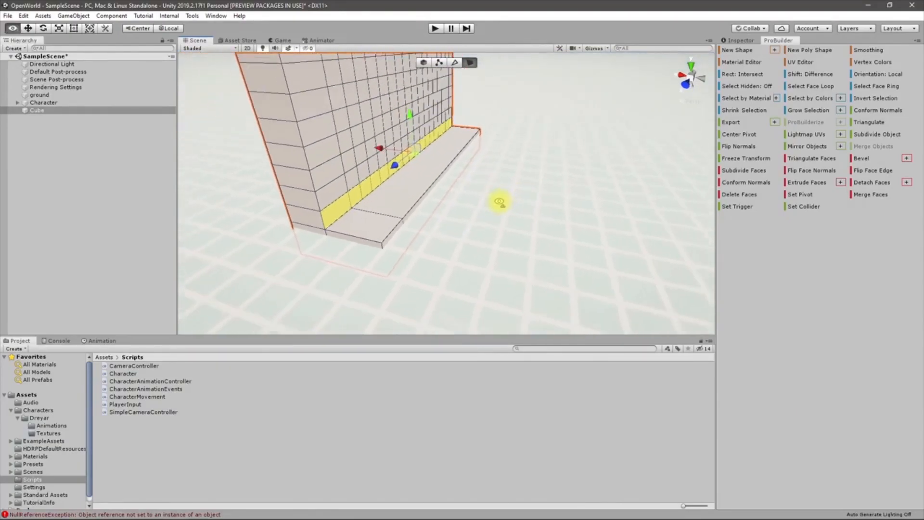
key("ctrl+e")
key("ctrl+e")
key("ctrl+e")
key("ctrl+e")
key("ctrl+e")
key("ctrl+e")
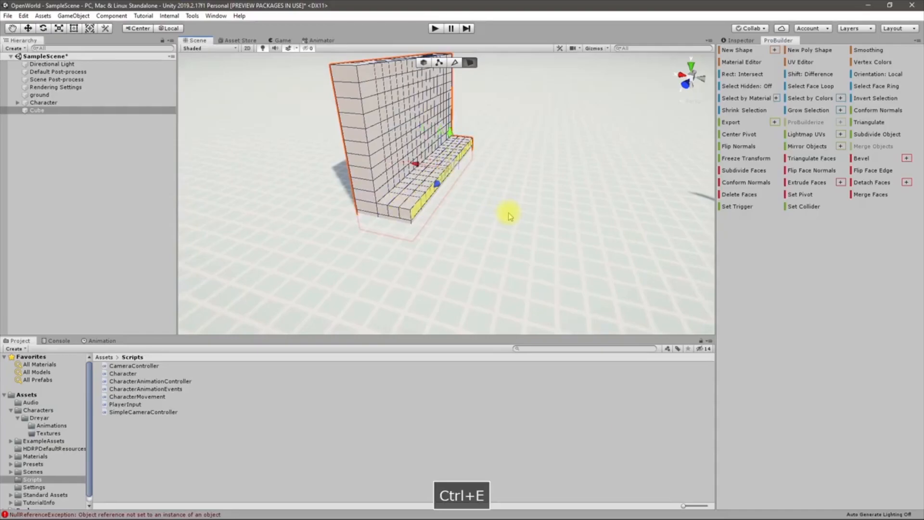
key("ctrl+e")
key("ctrl+e")
key("ctrl+e")
key("ctrl+e")
key("ctrl+e")
key("ctrl+e")
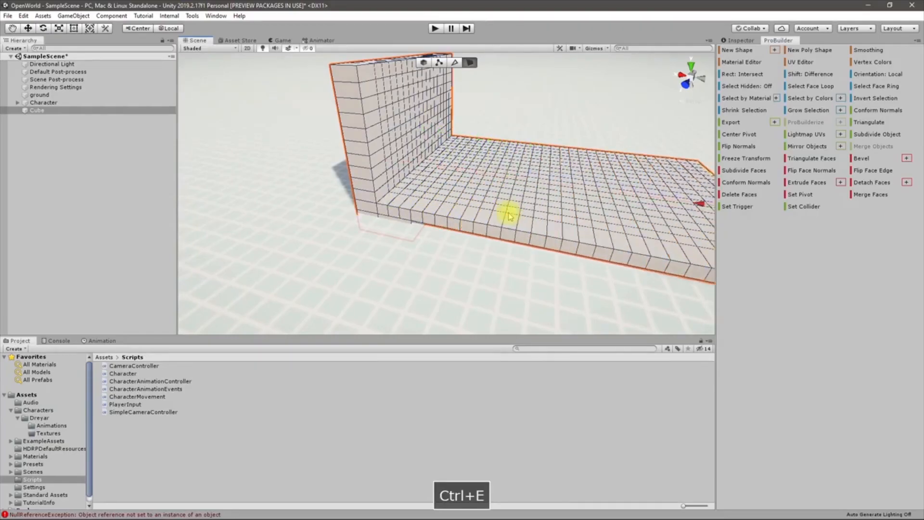
key("w")
right_click_drag(405, 194, 480, 253)
key("s")
Extrude a floor face up into a column, then undo it
left_click(425, 240)
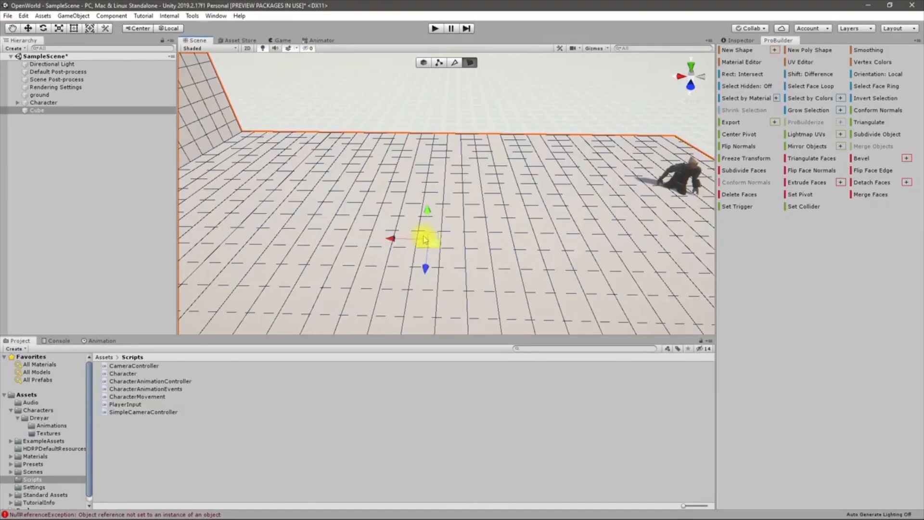
key("ctrl+e")
key("ctrl+e")
key("ctrl+e")
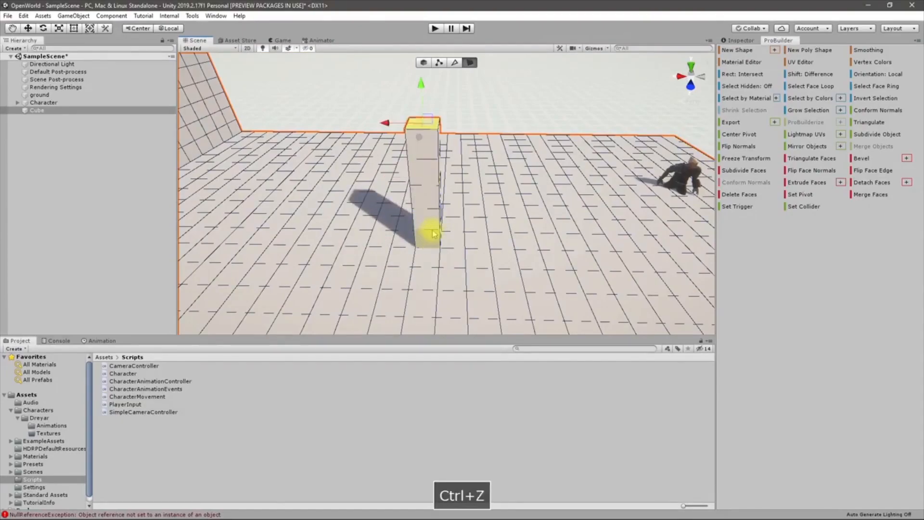
key("ctrl+z")
key("ctrl+z")
key("ctrl+z")
key("ctrl+z")
key("ctrl+z")
right_click_drag(434, 229, 536, 224)
Select the Character root object and raise its Position Y to 1.61
left_click(605, 191)
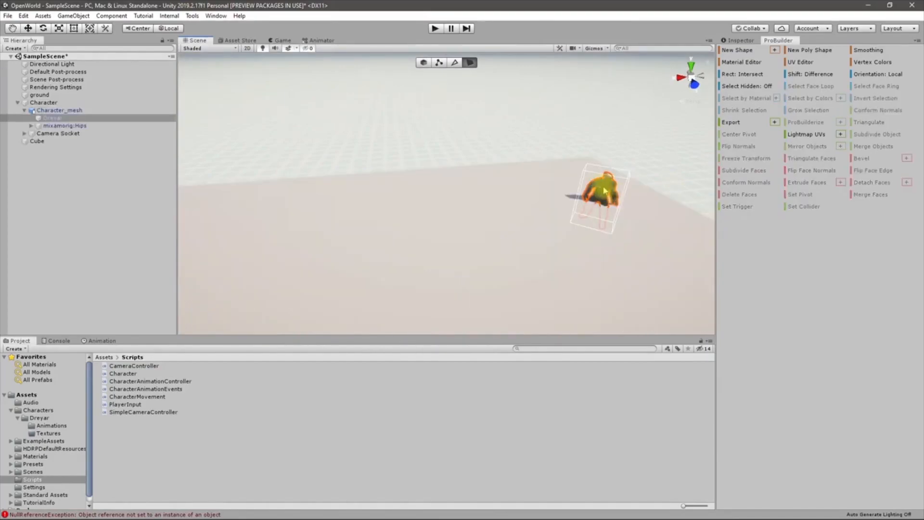
left_click_drag(620, 151, 635, 99, "shift")
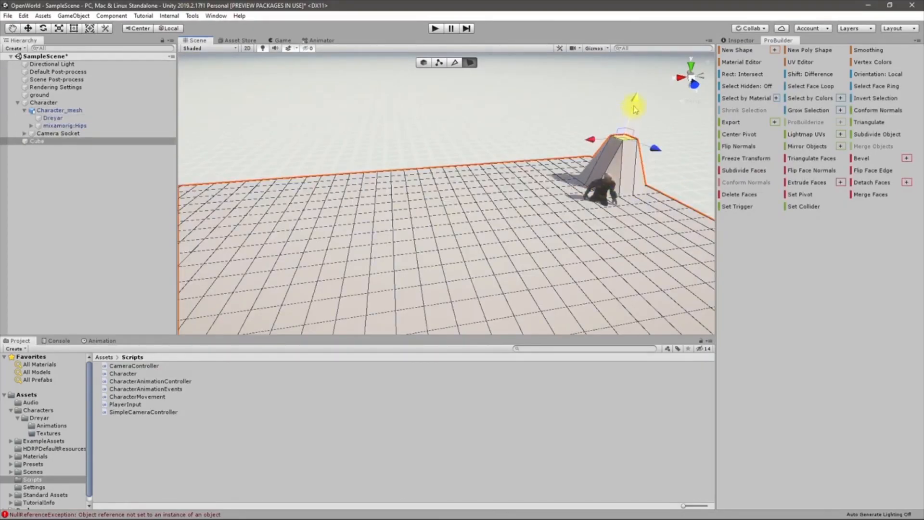
key("ctrl+z")
left_click(604, 198)
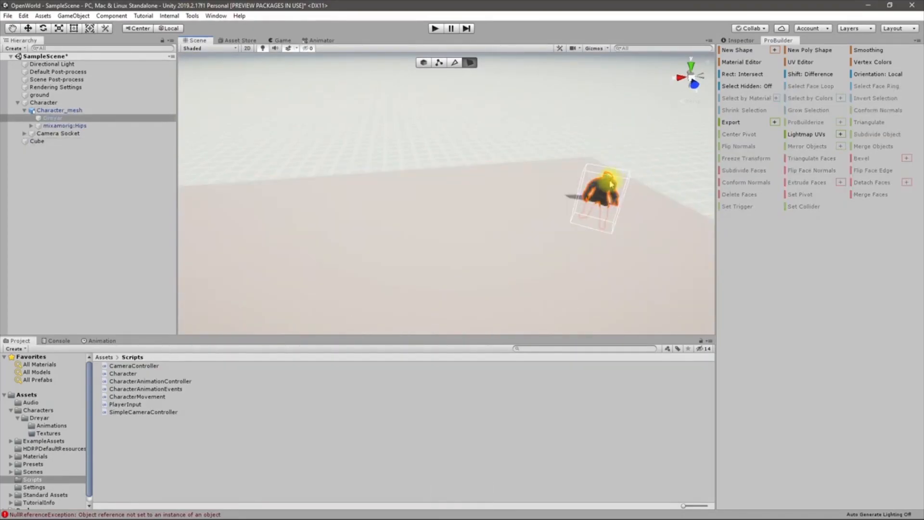
left_click(33, 102)
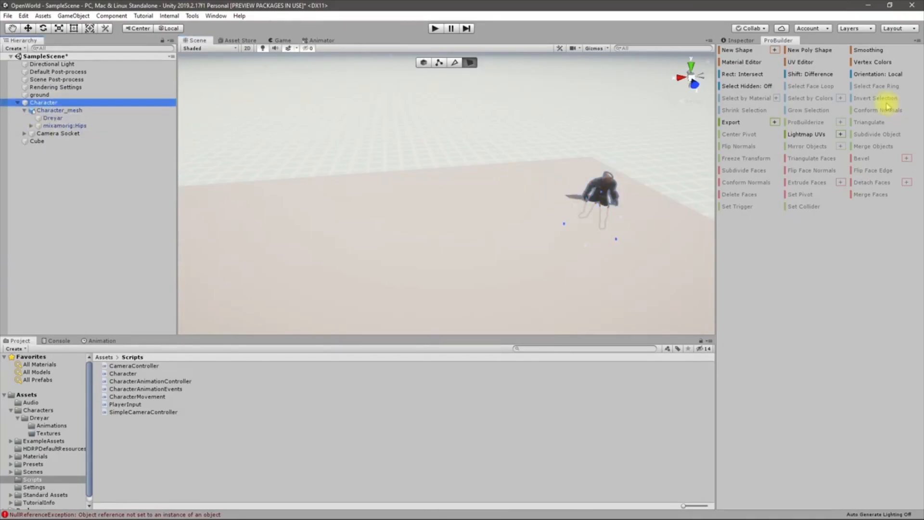
left_click(742, 40)
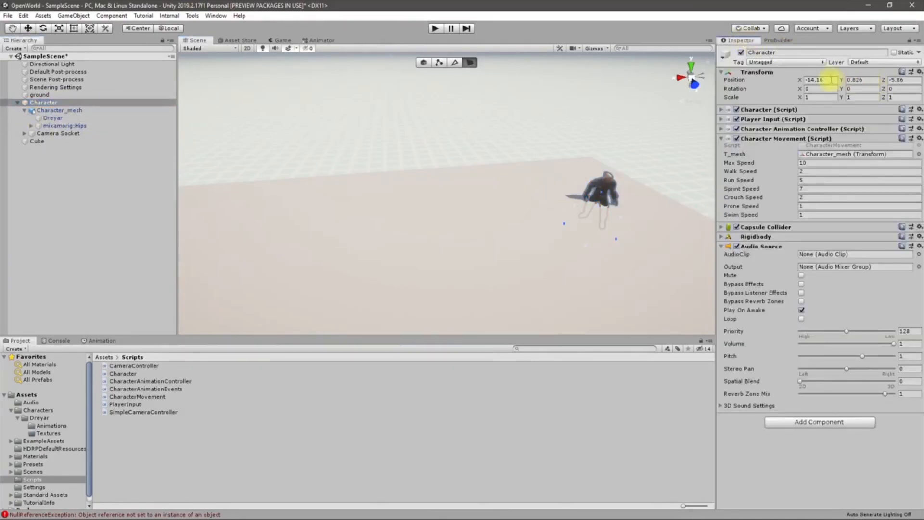
left_click_drag(846, 85, 852, 83)
Play-test by running the character across the floor to the wall, then stop play
left_click(442, 31)
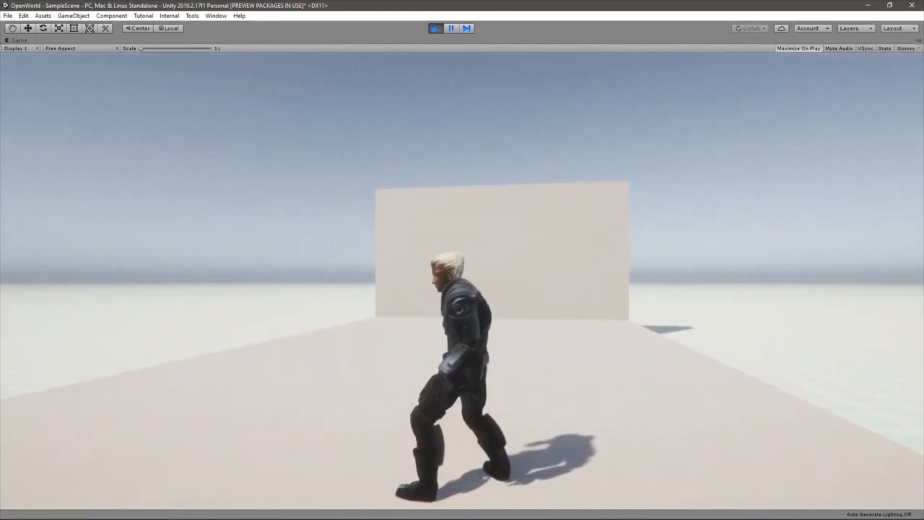
key("w")
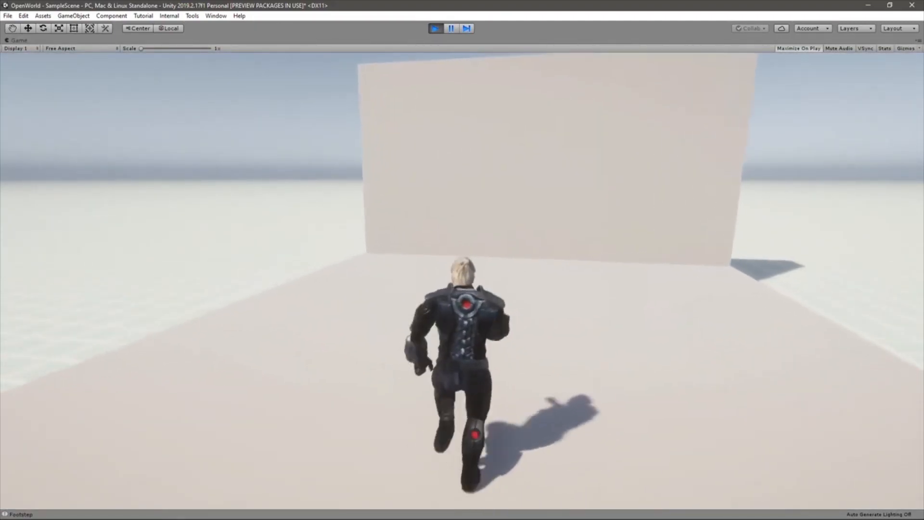
key("Escape")
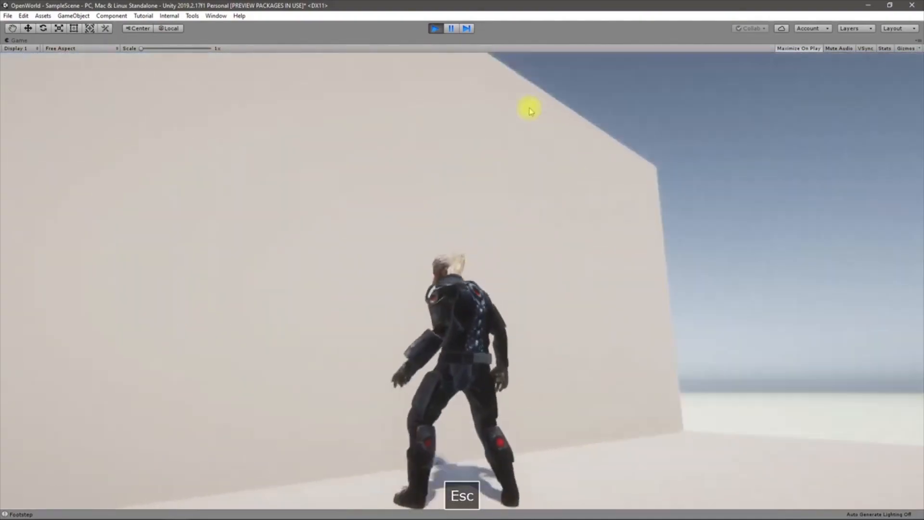
left_click(436, 28)
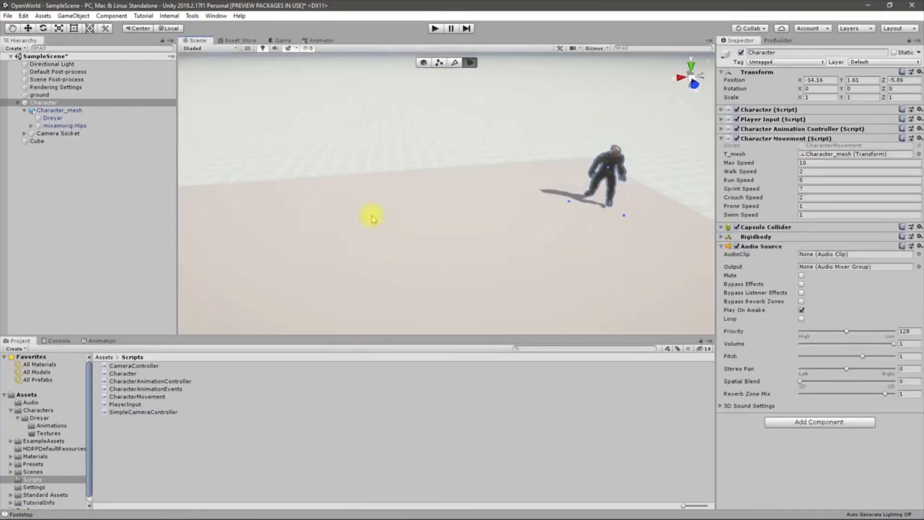
left_click_drag(371, 214, 302, 201, "alt")
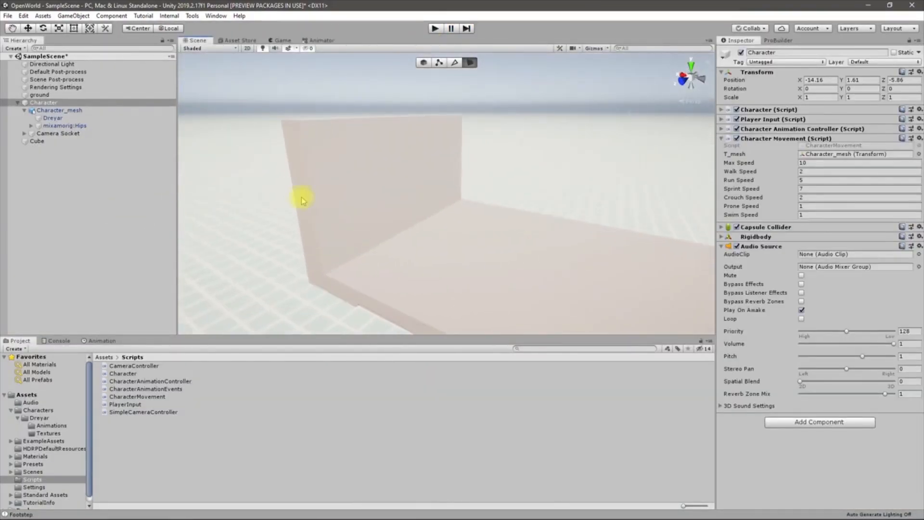
left_click(327, 189)
Select the column of faces running up the wall's end, from the floor corner to the top
key("w")
right_click_drag(440, 245, 210, 265)
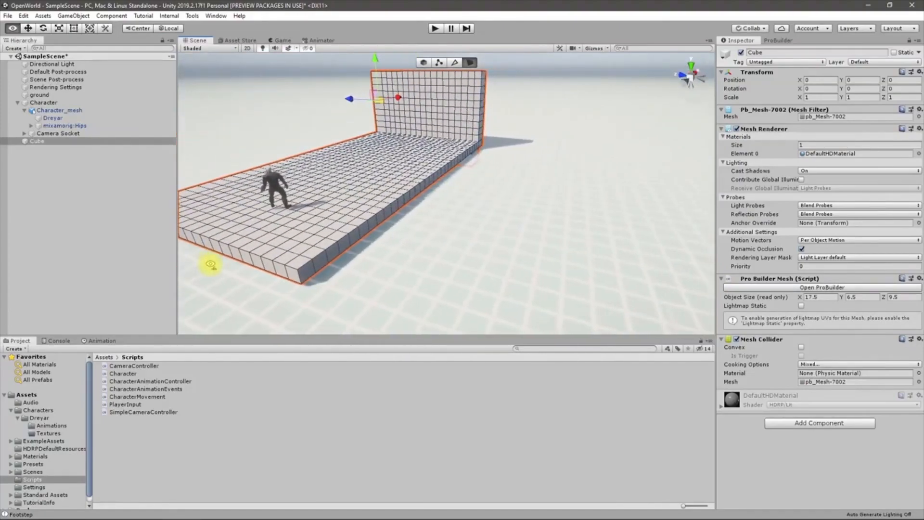
left_click(304, 276)
right_click_drag(402, 247, 386, 228)
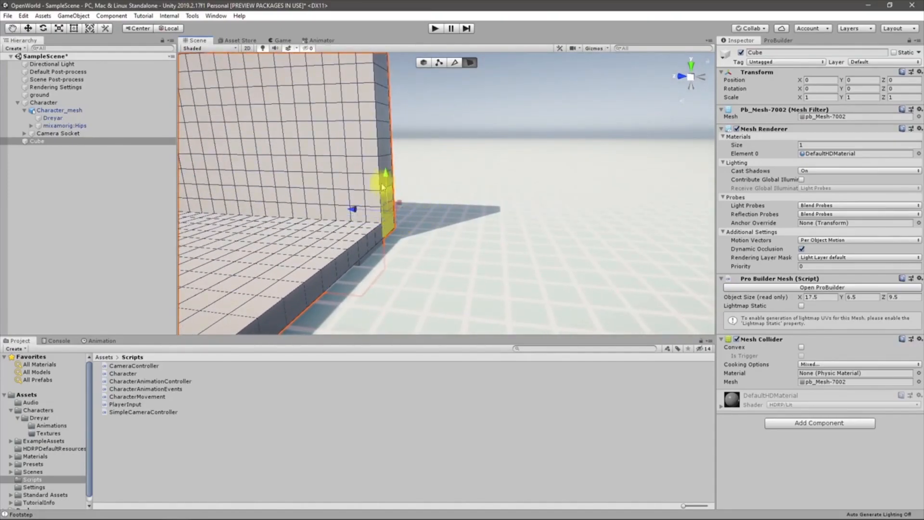
right_click_drag(401, 149, 351, 152)
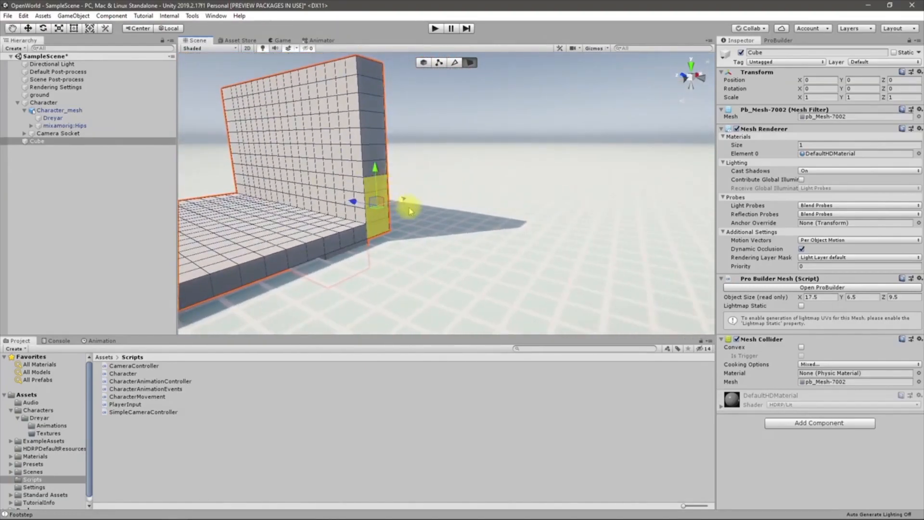
left_click(369, 166, "shift")
left_click(371, 152, "shift")
left_click(372, 135, "shift")
left_click(372, 118, "shift")
left_click(373, 102, "shift")
left_click(372, 86, "shift")
left_click(374, 70, "shift")
right_click_drag(482, 151, 526, 223)
Extrude the wall's end faces three times until the Object Size Z reads 30.5
key("ctrl+e")
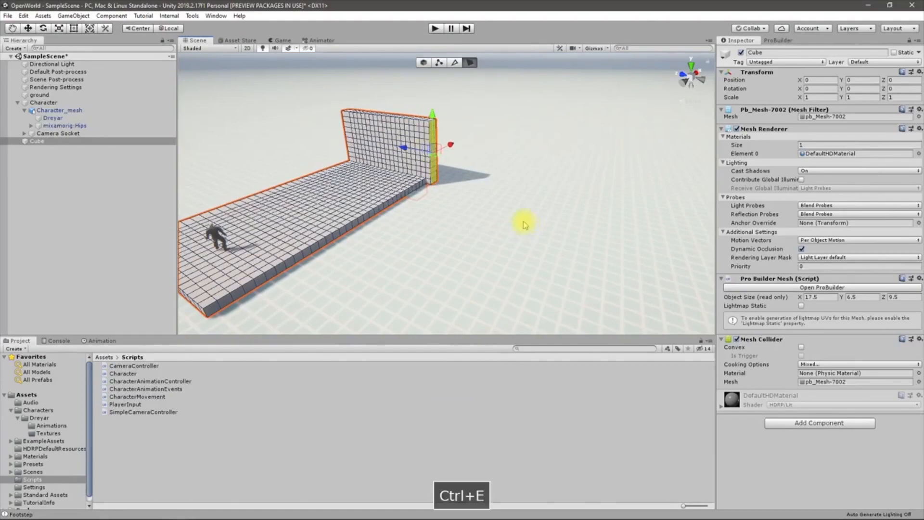
key("ctrl+e")
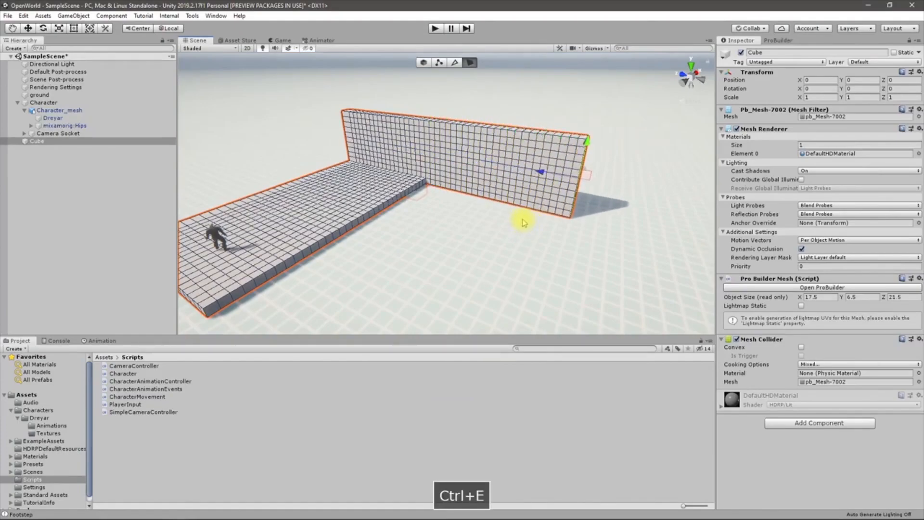
key("ctrl+e")
right_click_drag(408, 242, 309, 222)
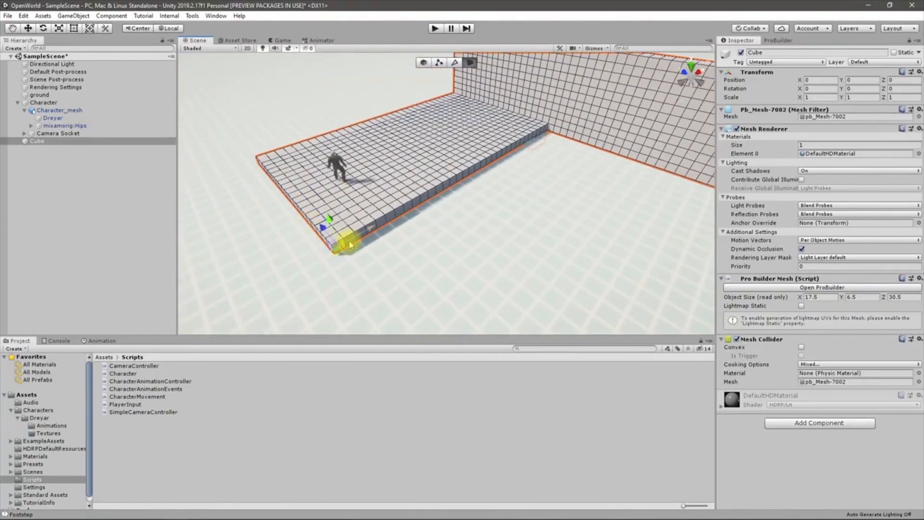
Select the row of floor-edge faces running along the lengthened wall
left_click(545, 134)
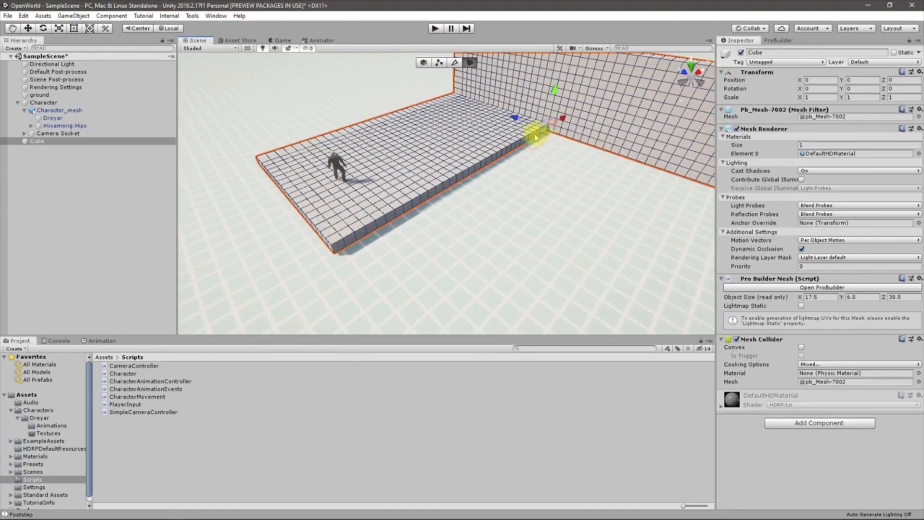
key("w")
right_click_drag(547, 153, 529, 110)
scroll(573, 120, "down", 2)
left_click(409, 182, "shift")
left_click(356, 193, "shift")
left_click(317, 204, "shift")
left_click(277, 214, "shift")
right_click_drag(385, 233, 328, 229)
left_click(413, 190, "shift")
left_click(380, 190, "shift")
left_click(347, 192, "shift")
left_click(315, 195, "shift")
right_click_drag(408, 240, 342, 238)
left_click(416, 184, "shift")
left_click(392, 182, "shift")
left_click(384, 181, "shift")
left_click(344, 177, "shift")
left_click(318, 174, "shift")
right_click_drag(309, 171, 519, 247)
Extrude the edge faces into a new floor slab and extend it to the wall's far end
key("ctrl+e")
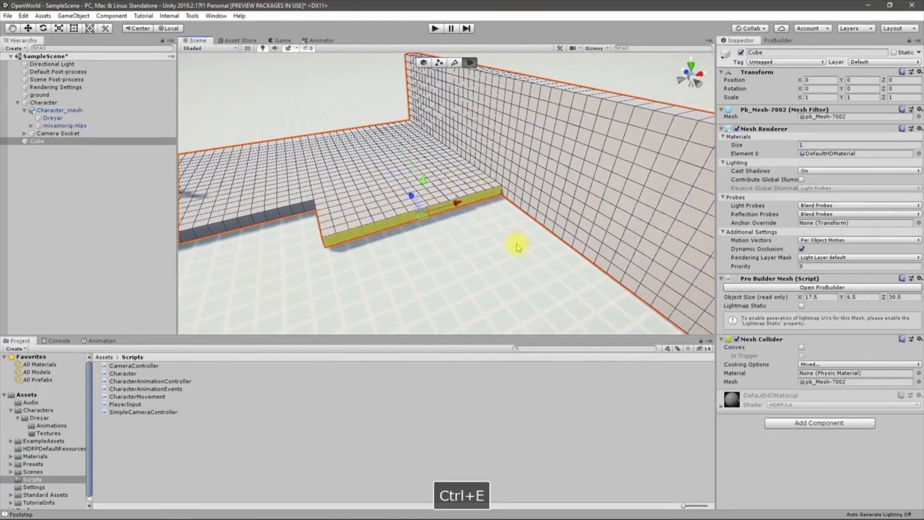
right_click_drag(491, 233, 665, 259)
key("ctrl+e")
key("ctrl+e")
key("ctrl+e")
key("ctrl+e")
key("ctrl+e")
key("ctrl+e")
key("ctrl+e")
key("ctrl+e")
key("ctrl+e")
key("ctrl+e")
key("ctrl+e")
key("ctrl+e")
key("ctrl+e")
key("ctrl+e")
key("ctrl+e")
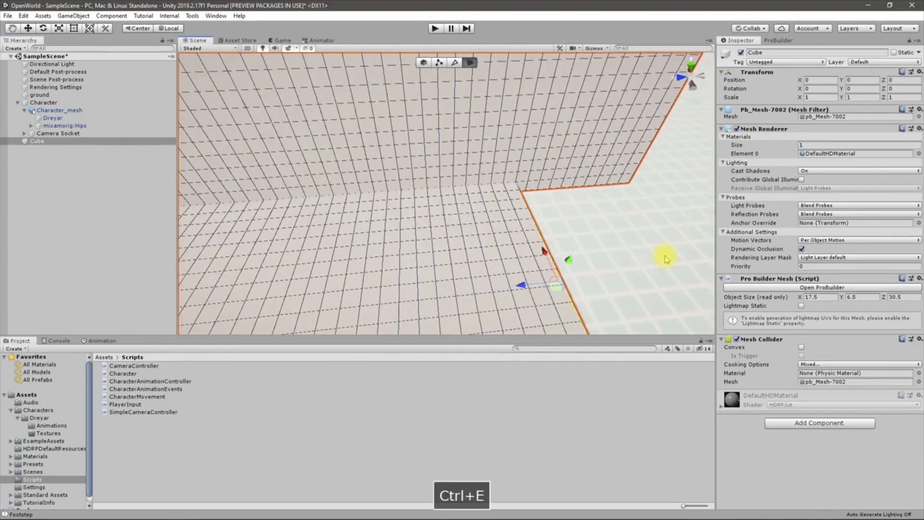
right_click_drag(568, 208, 711, 140)
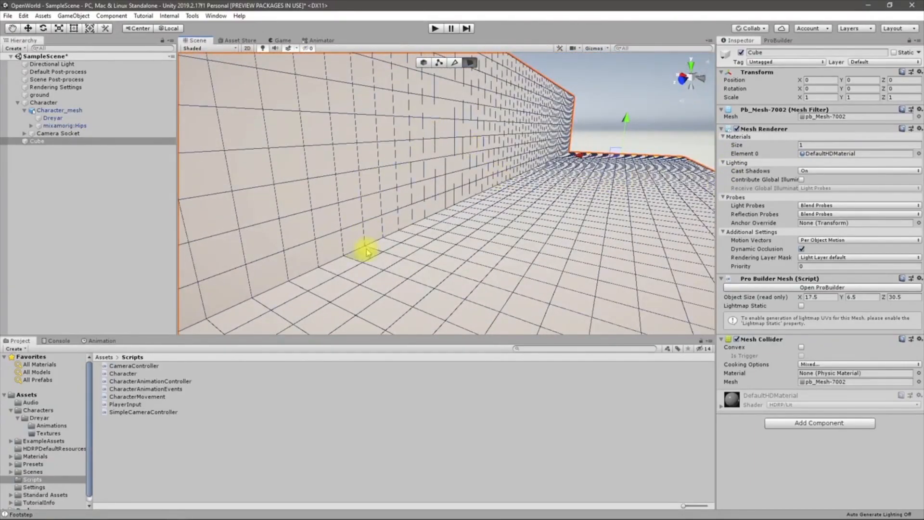
right_click_drag(377, 228, 512, 224)
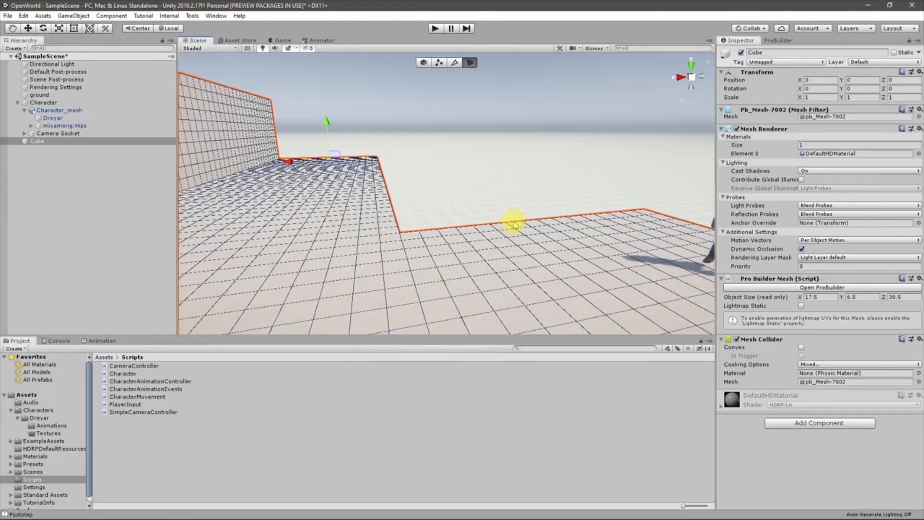
Select a small patch of adjacent faces on the long wall, undoing a stray floor selection
right_click_drag(362, 242, 314, 255)
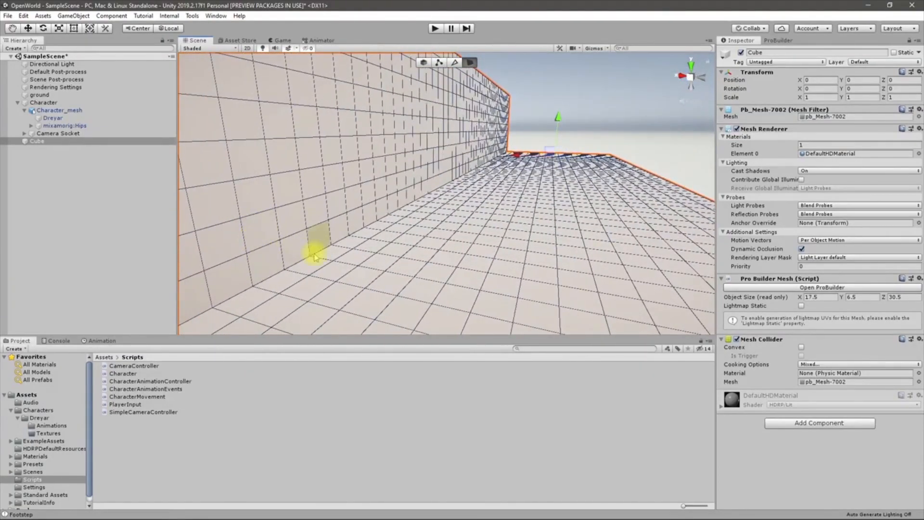
left_click(300, 251)
left_click(323, 241, "shift")
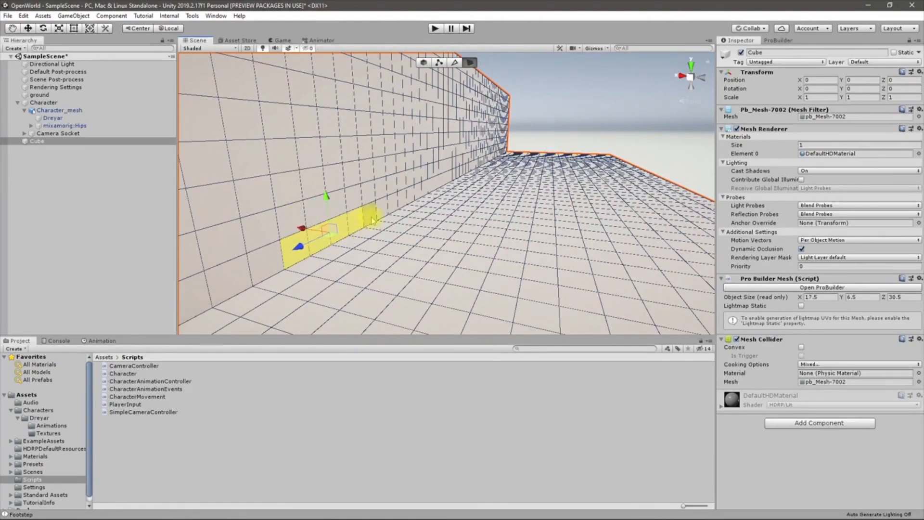
left_click(315, 210, "shift")
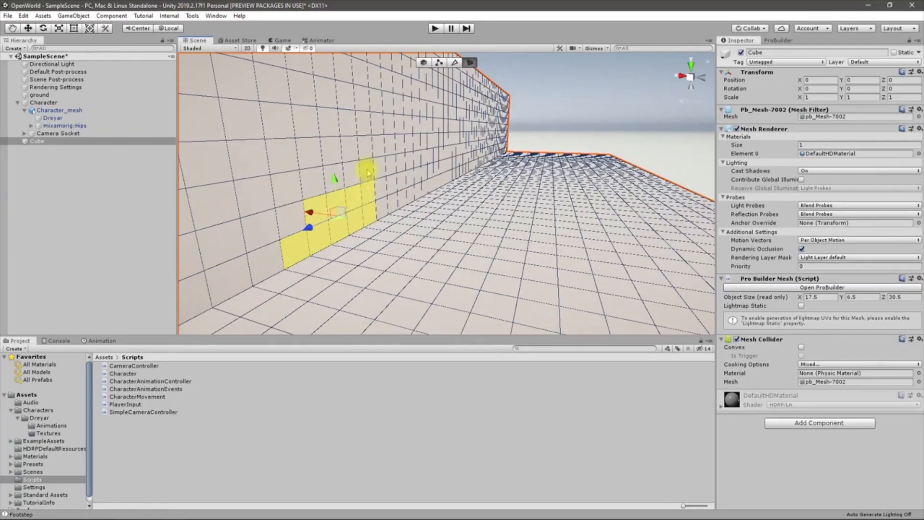
left_click_drag(383, 217, 299, 217, "alt")
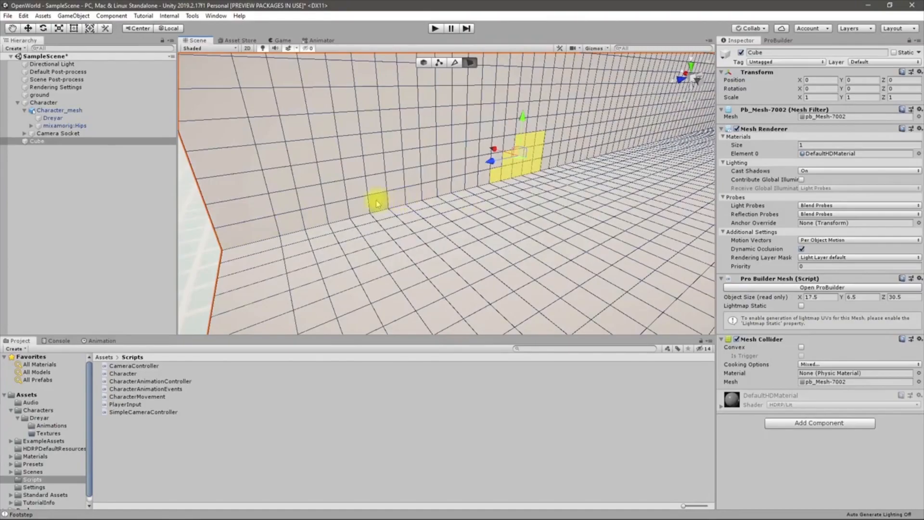
left_click(391, 202)
left_click(417, 195, "shift")
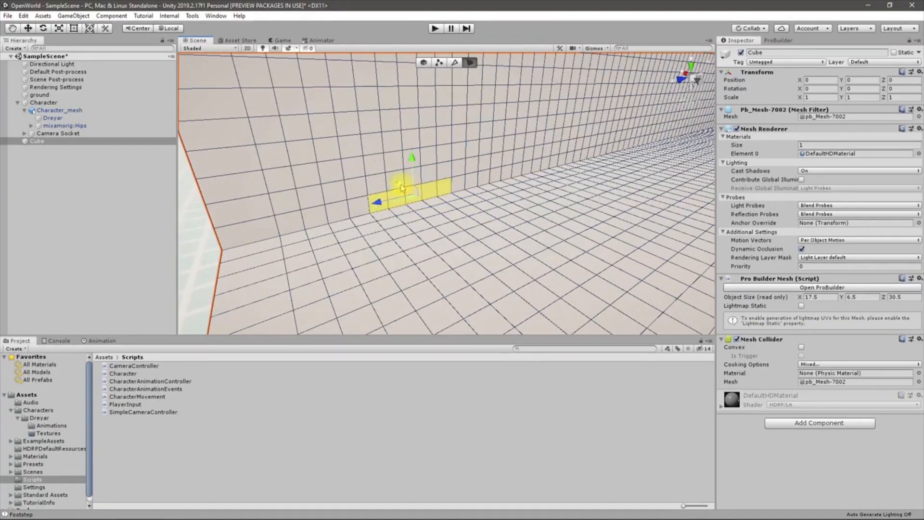
left_click(379, 186, "shift")
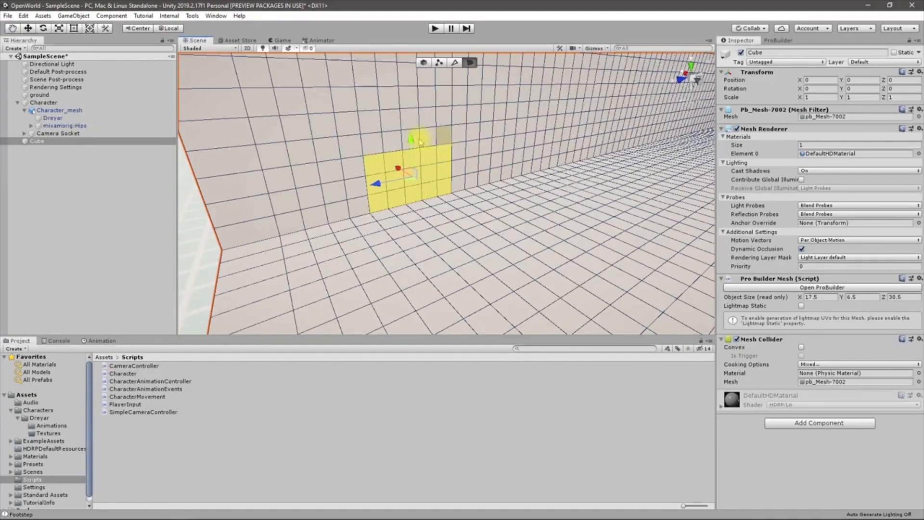
key("ctrl+z")
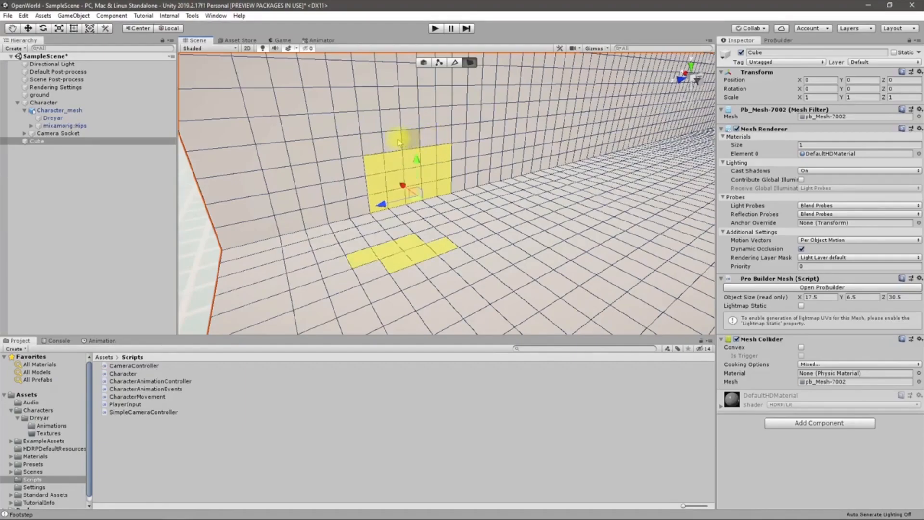
key("ctrl+z")
key("ctrl+z")
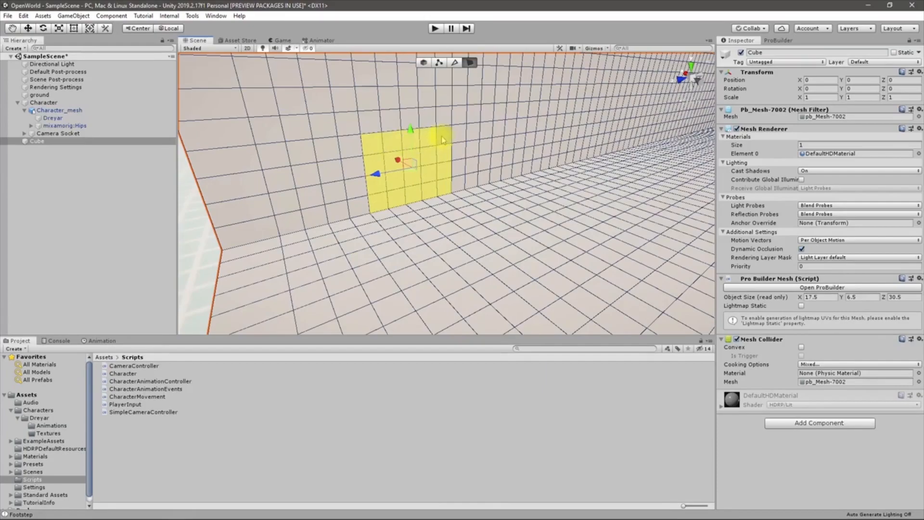
right_click_drag(477, 177, 501, 183)
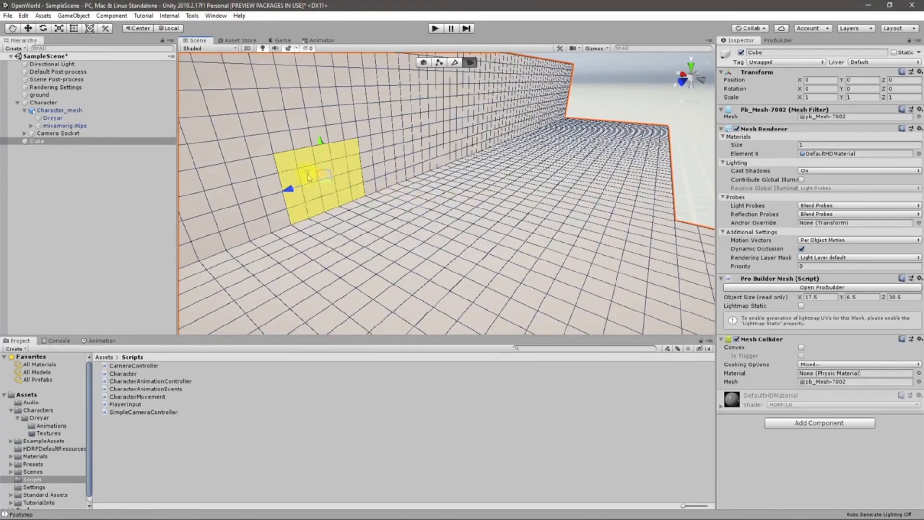
Extrude the selected wall patch outward into a box
key("ctrl+e")
right_click_drag(310, 175, 384, 186)
right_click_drag(437, 212, 522, 217)
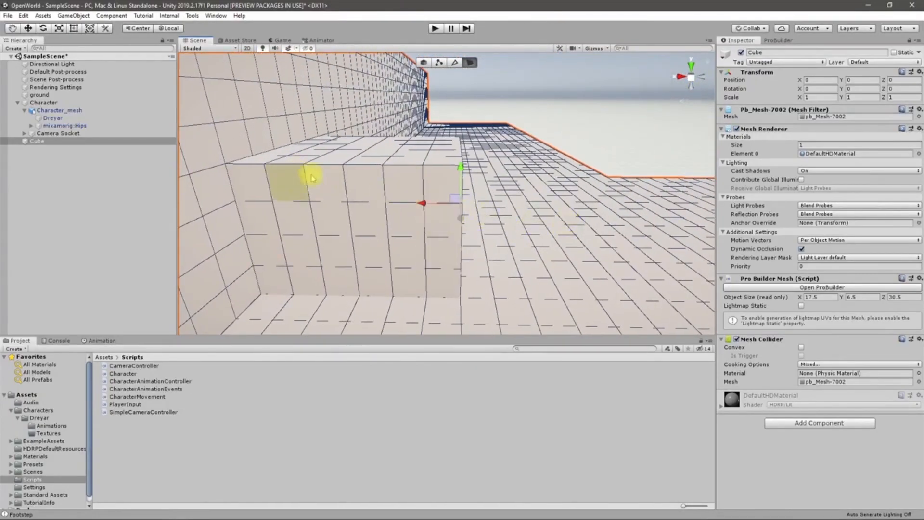
Select the box's top row of faces along its front edge and show the ProBuilder tools panel
right_click_drag(320, 181, 99, 175)
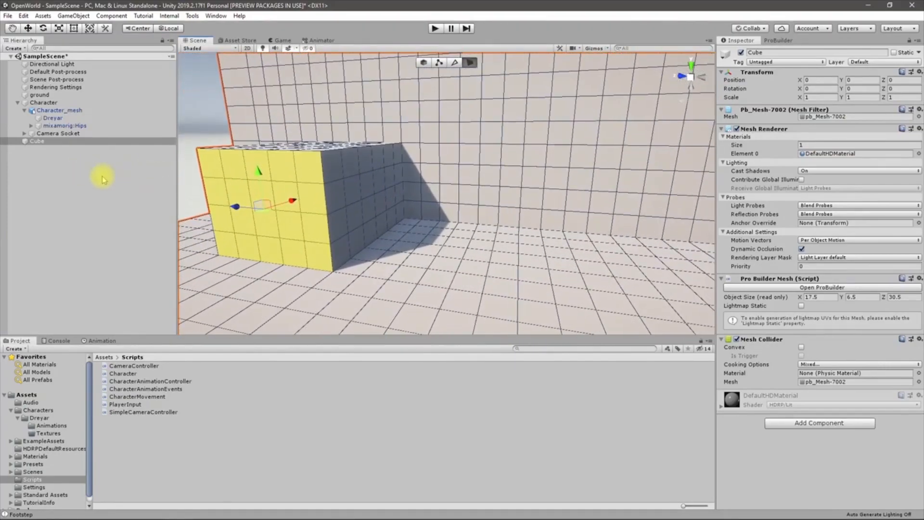
left_click(352, 175)
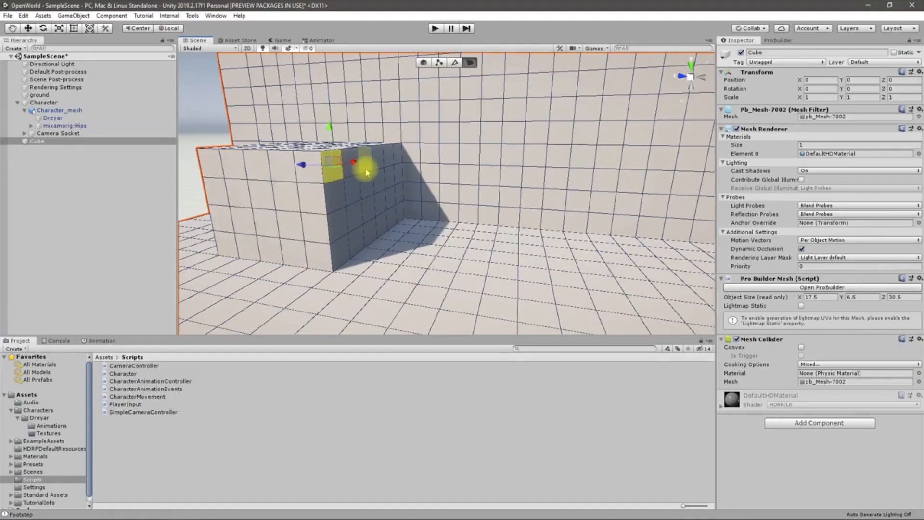
left_click_drag(389, 166, 347, 209)
right_click_drag(347, 209, 299, 201)
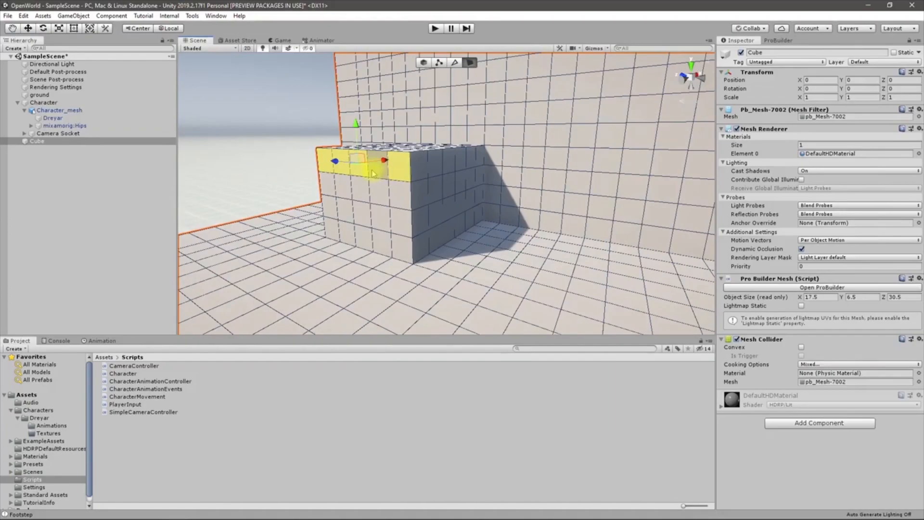
left_click(775, 40)
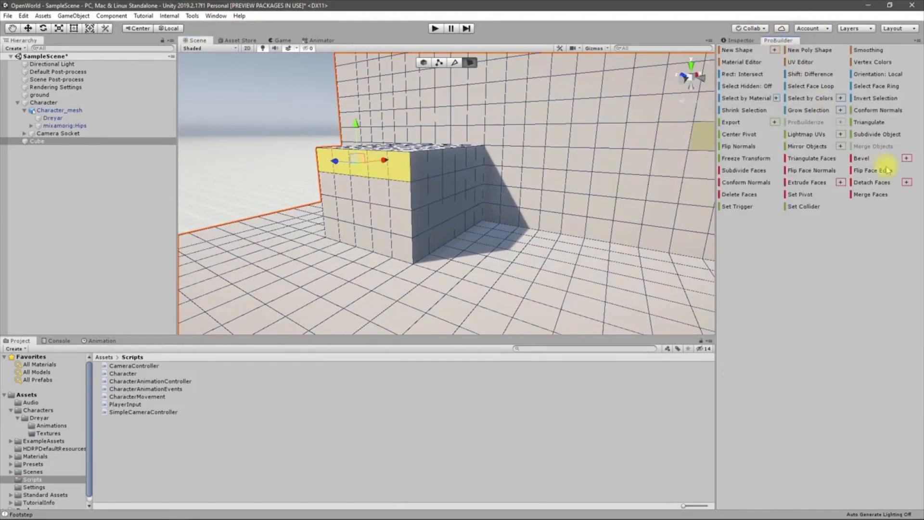
Merge the box's top row into one face, pull it down into a sloped ramp, and start play mode
left_click(871, 195)
left_click_drag(530, 165, 677, 177, "alt")
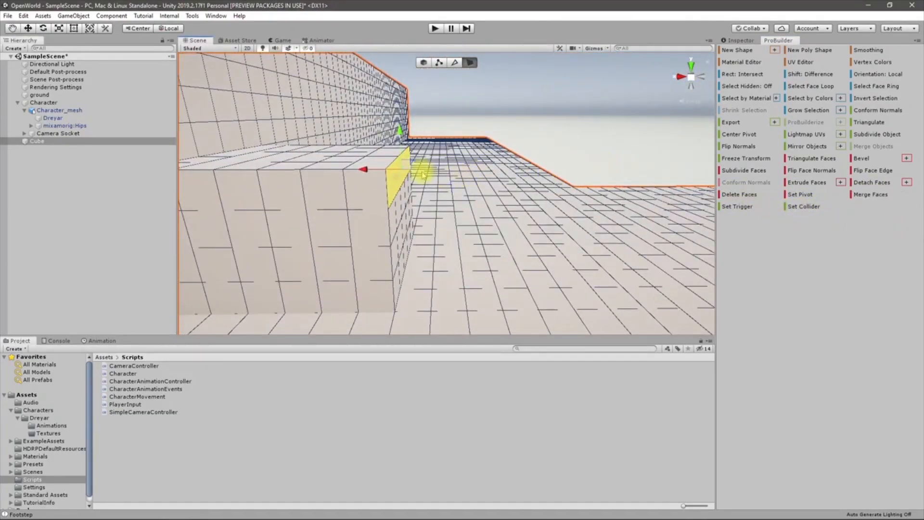
left_click_drag(419, 169, 442, 268, "shift")
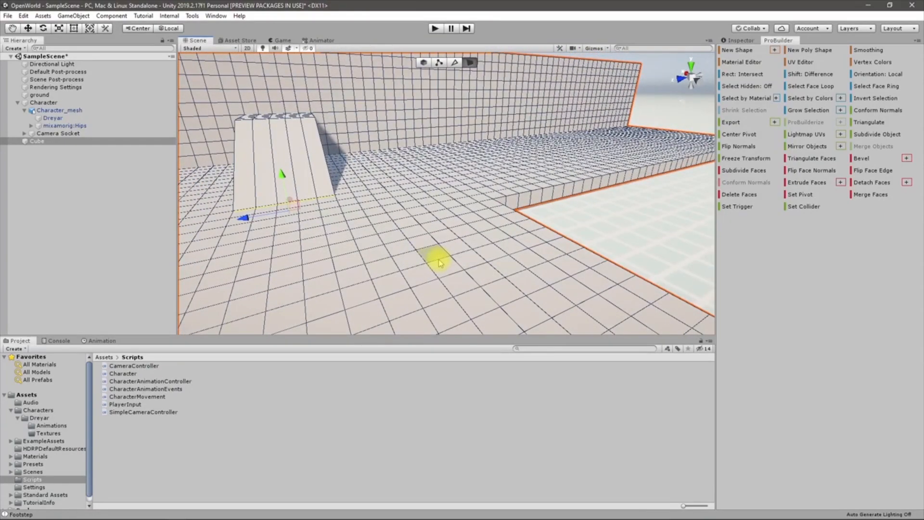
key("ctrl+p")
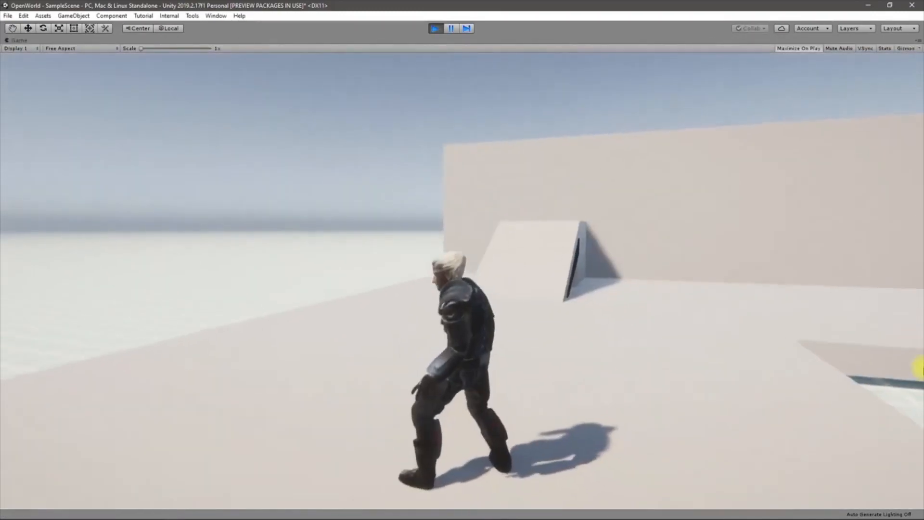
Run the character with WASD up, across and back down the ramp, then stop play mode
key("w")
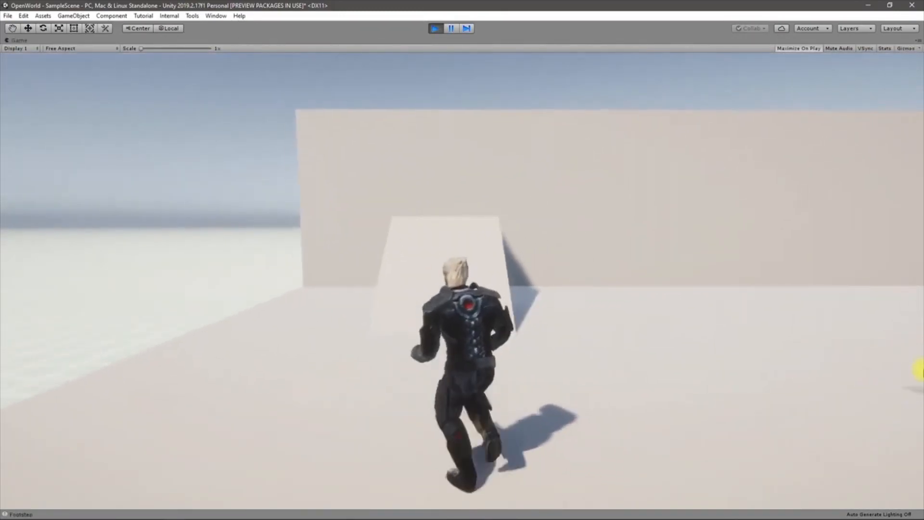
key("a")
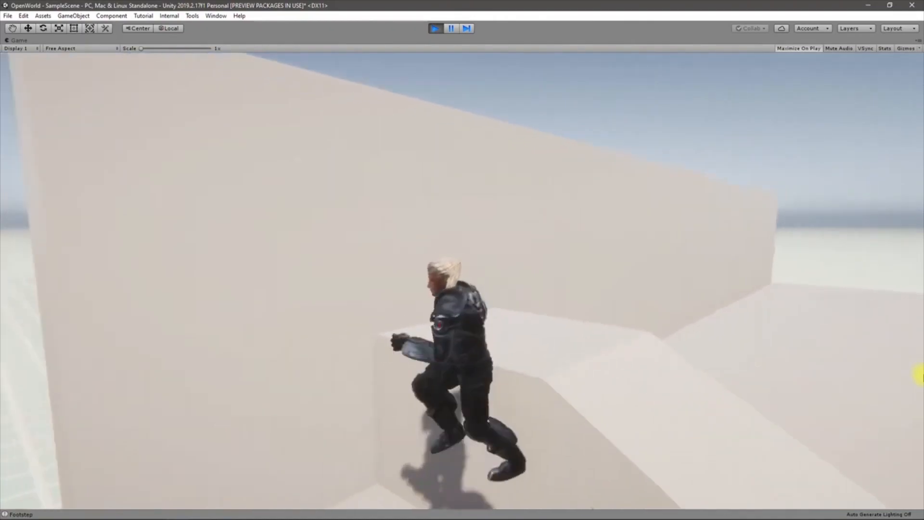
key("s")
key("d")
key("w")
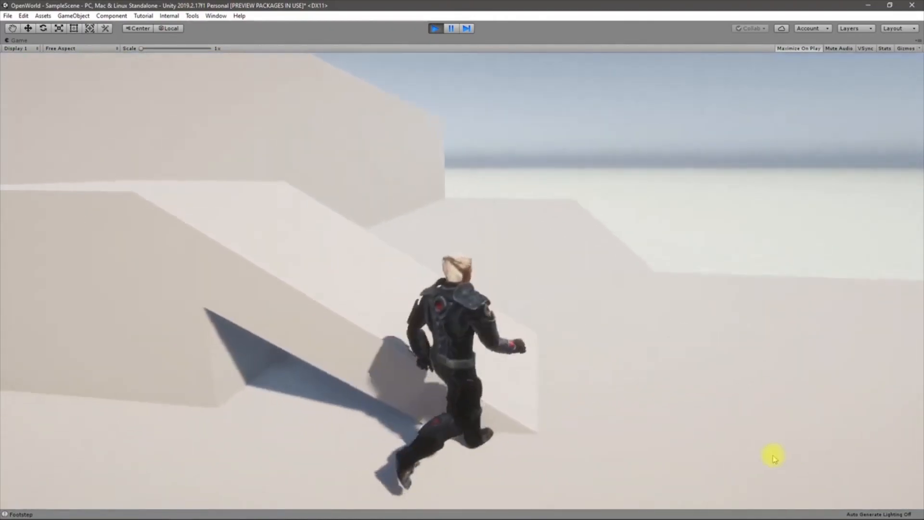
key("w")
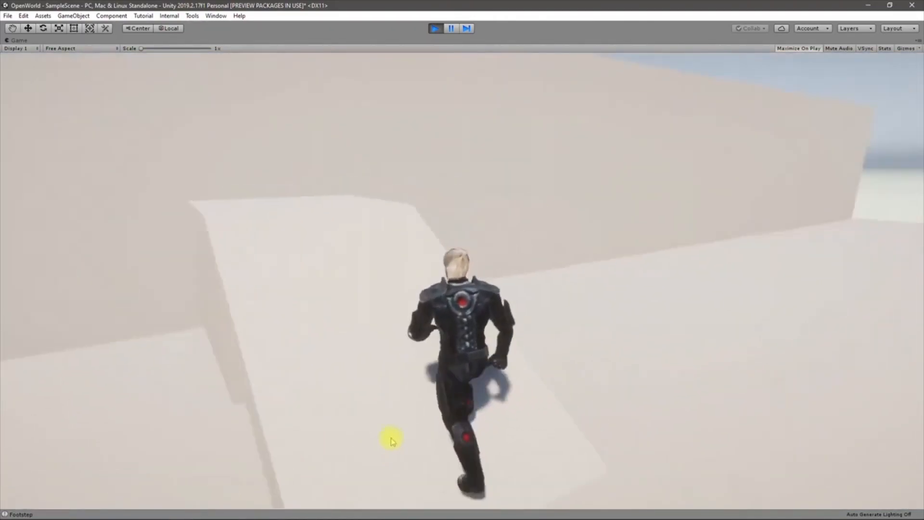
key("w")
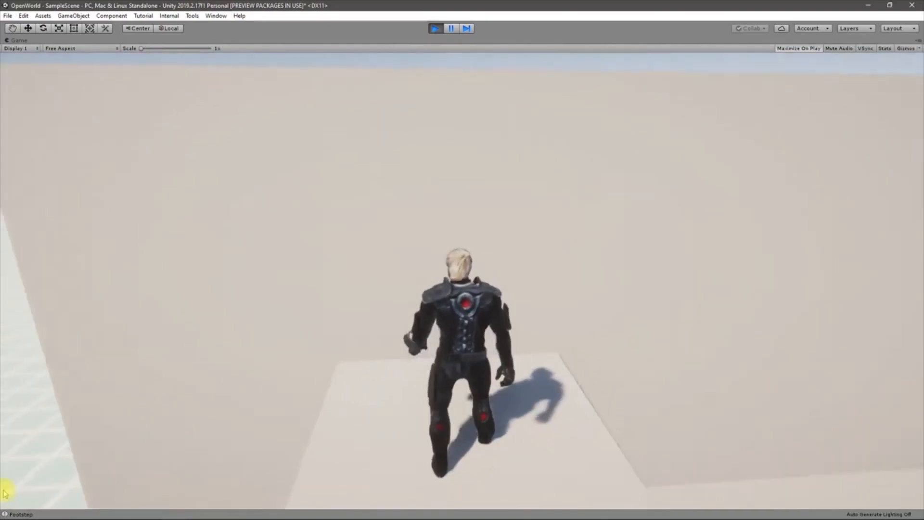
key("d")
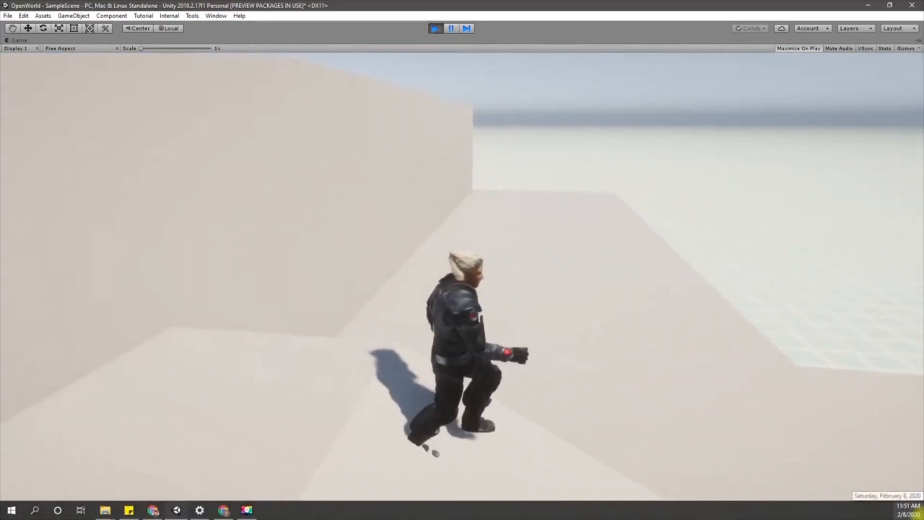
key("a")
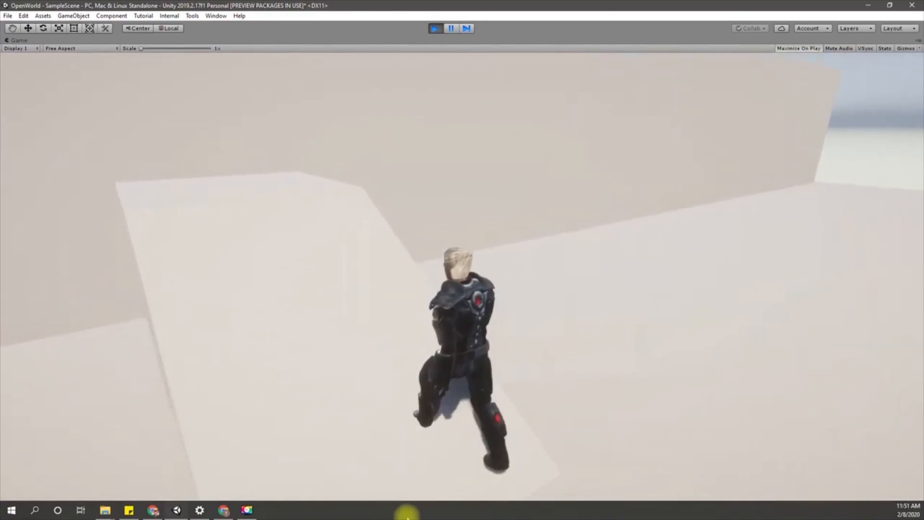
key("d")
key("w")
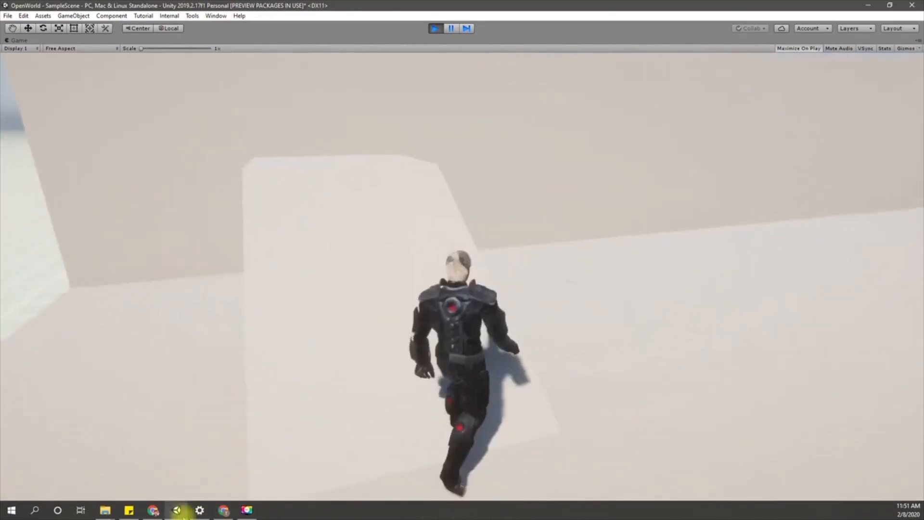
key("a")
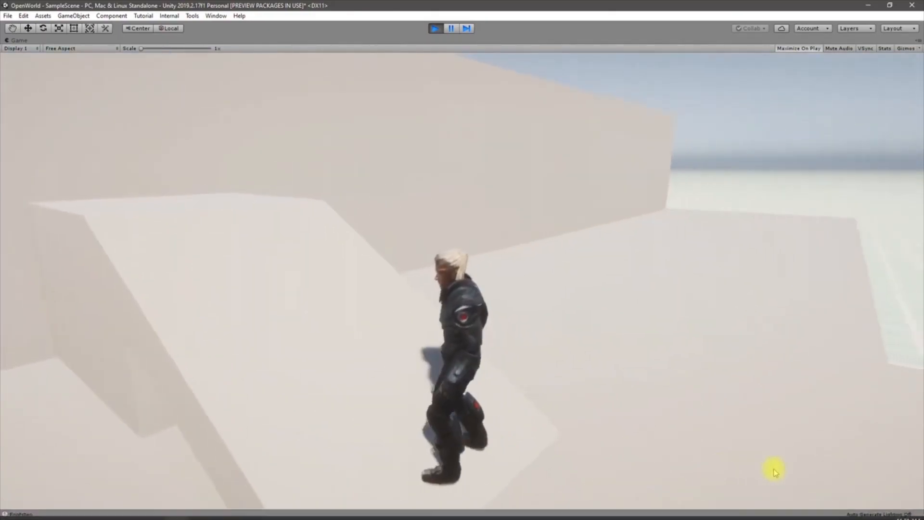
key("a")
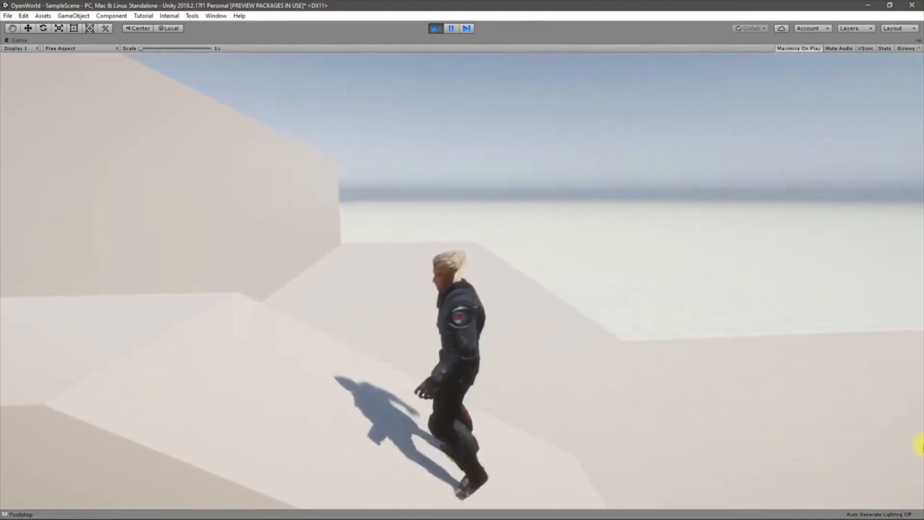
key("a")
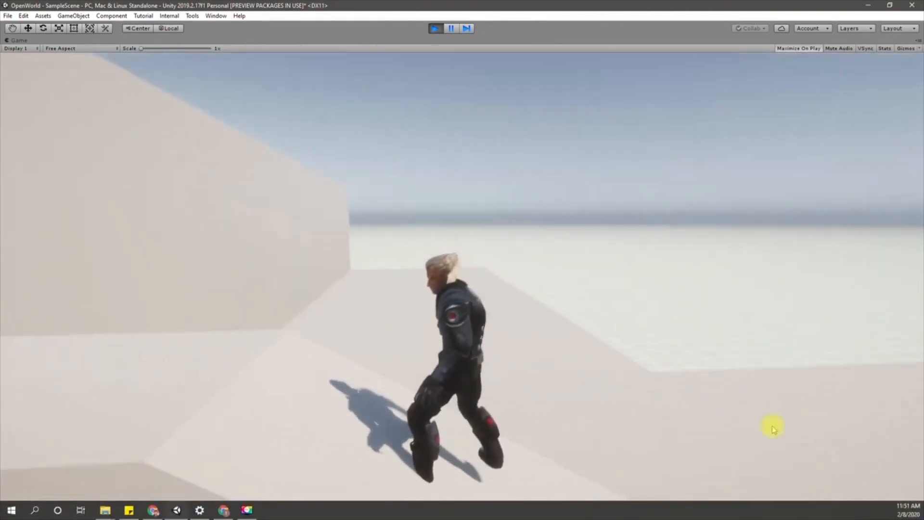
key("a")
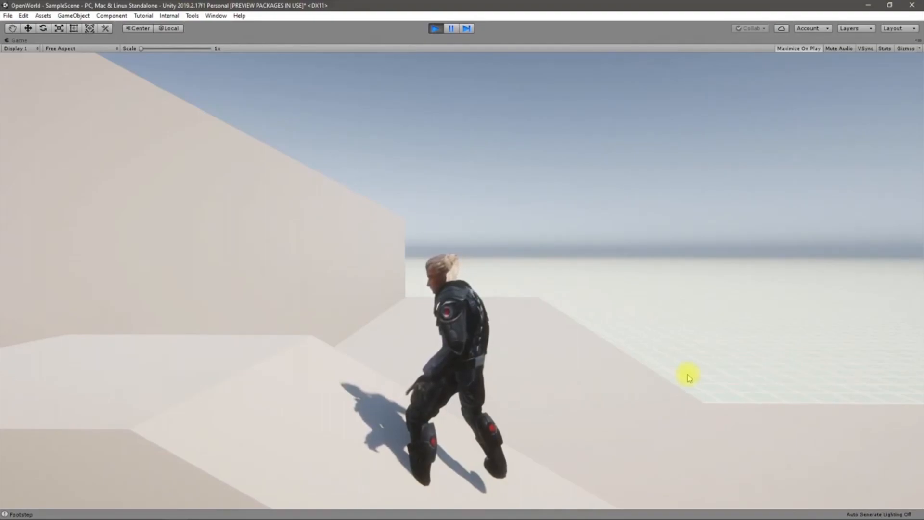
key("ctrl+p")
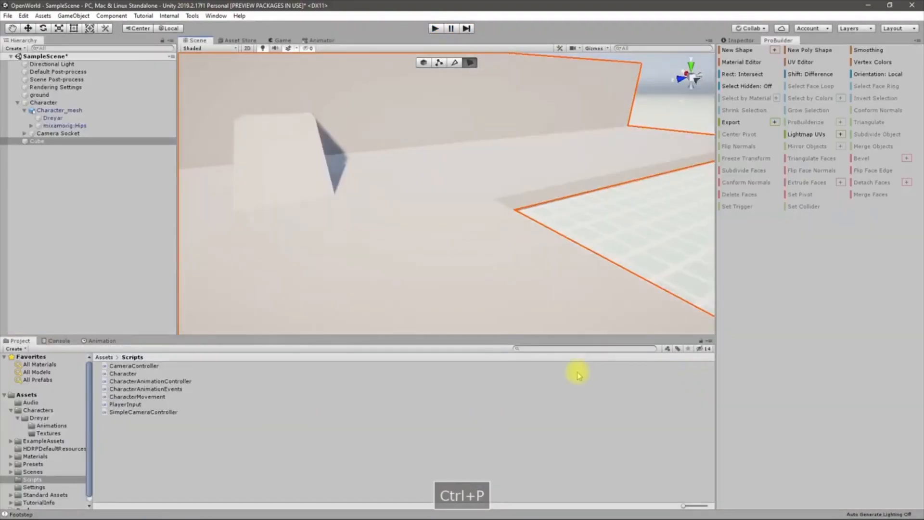
Reselect the Cube level mesh and pick a face on the tall wall
right_click_drag(471, 251, 555, 226)
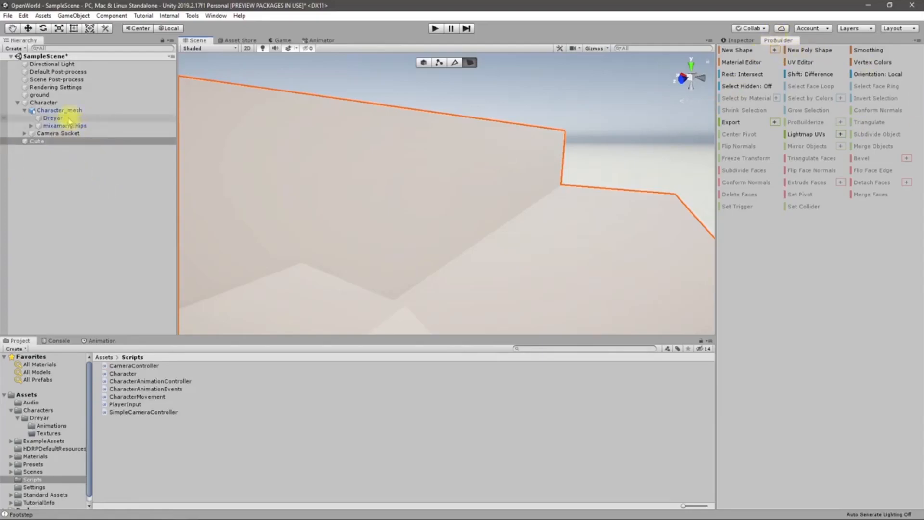
left_click(339, 60)
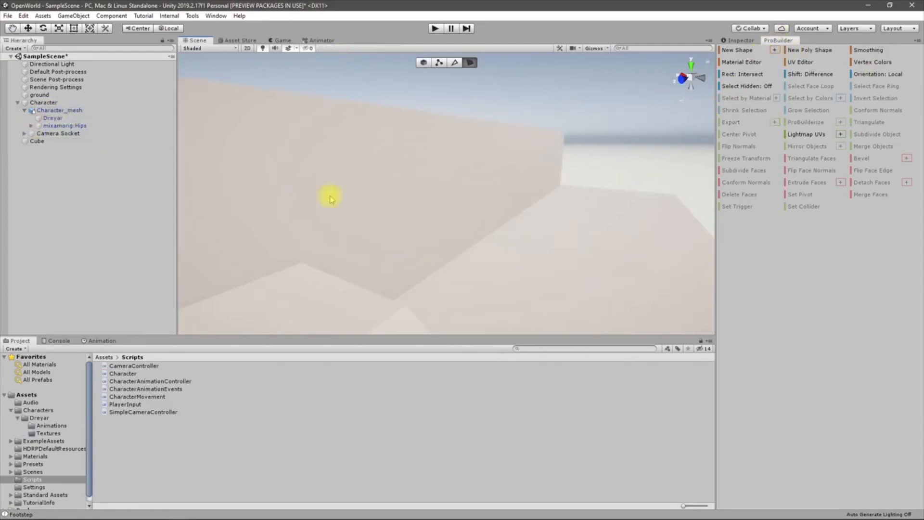
left_click(347, 219)
left_click_drag(423, 264, 330, 268, "alt")
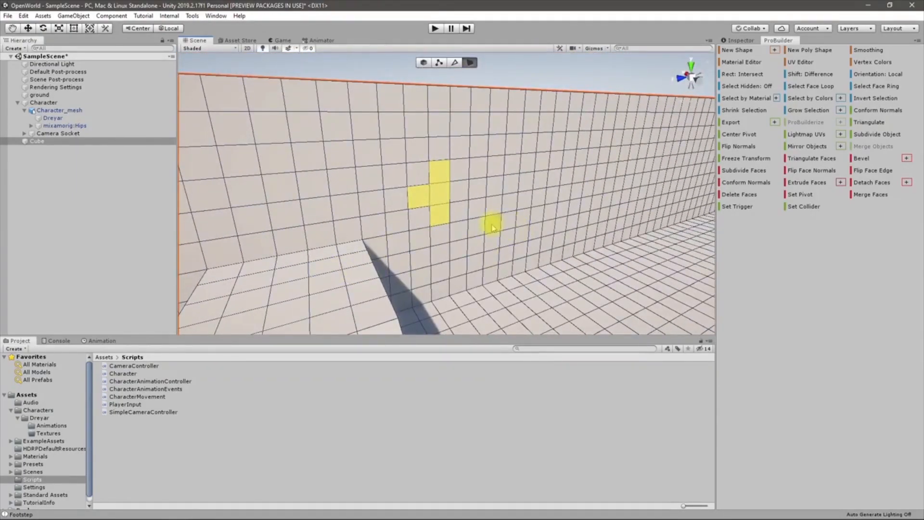
left_click(440, 171)
left_click_drag(445, 174, 478, 179, "alt")
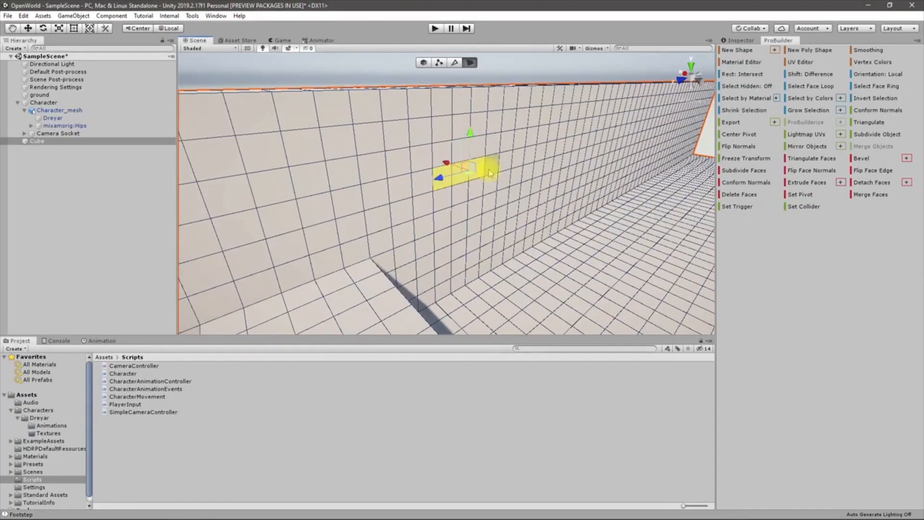
Extrude the wall face into a long ledge after undoing two trial extrusions
key("ctrl+e")
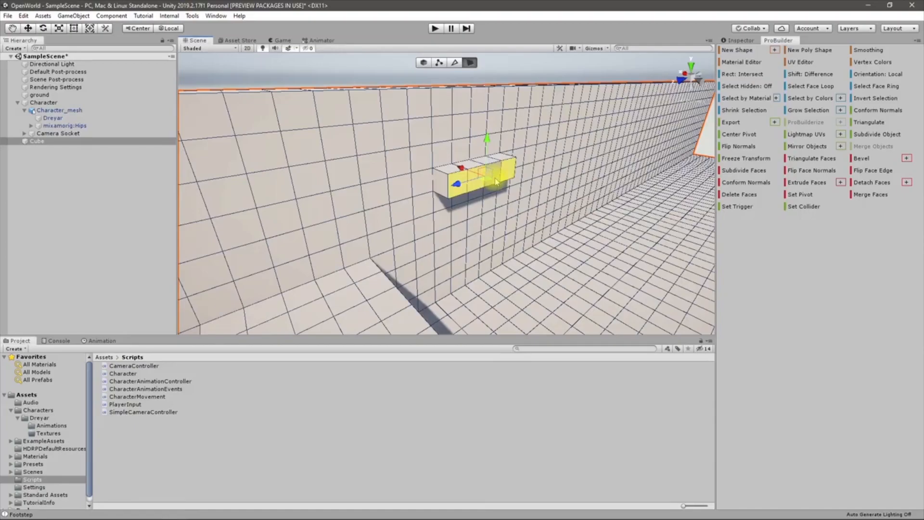
key("ctrl+z")
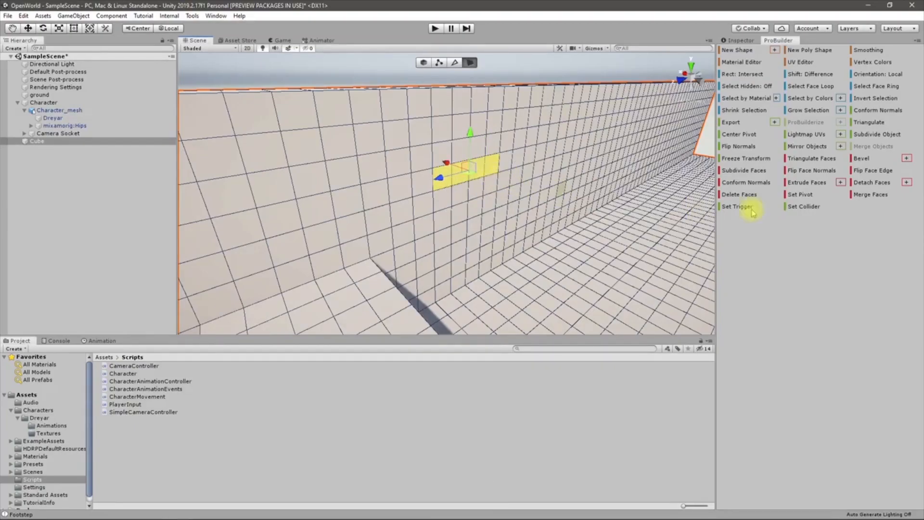
right_click_drag(556, 218, 579, 219)
left_click_drag(364, 174, 404, 186, "shift")
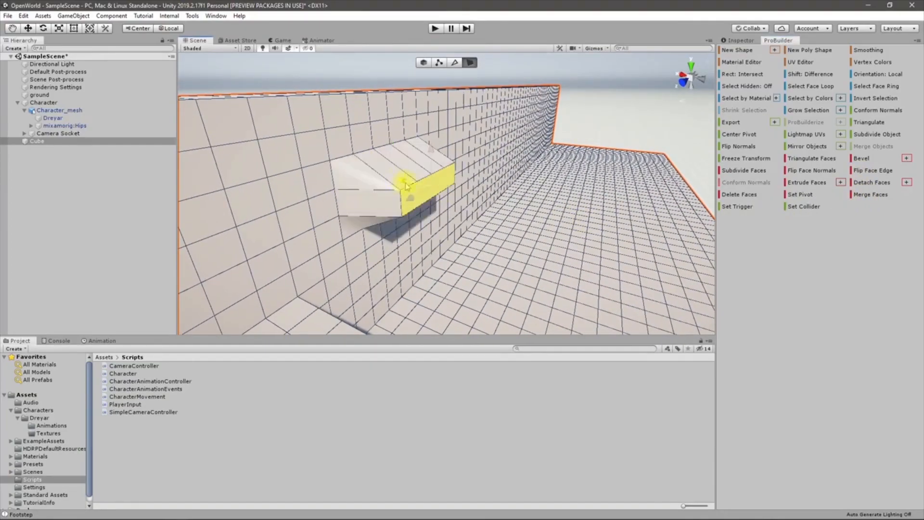
key("ctrl+z")
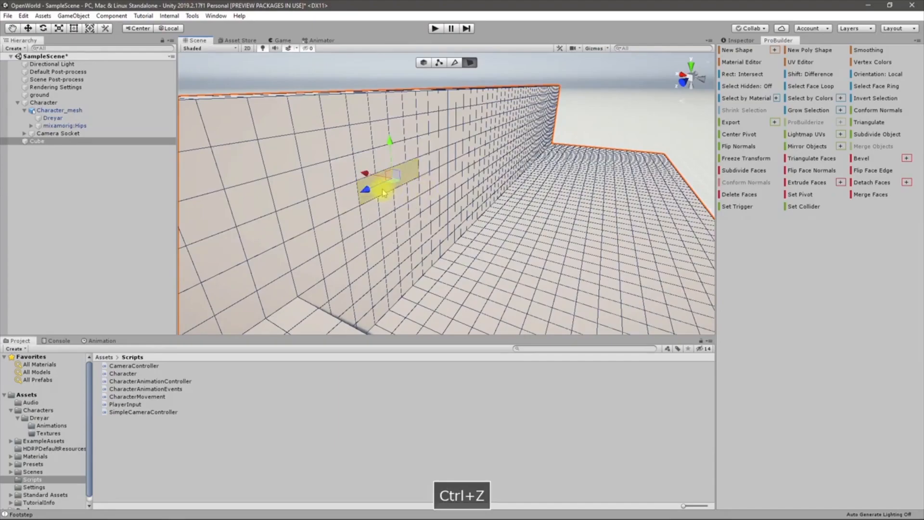
key("ctrl+e")
key("ctrl+e")
key("ctrl+e")
key("ctrl+e")
key("ctrl+e")
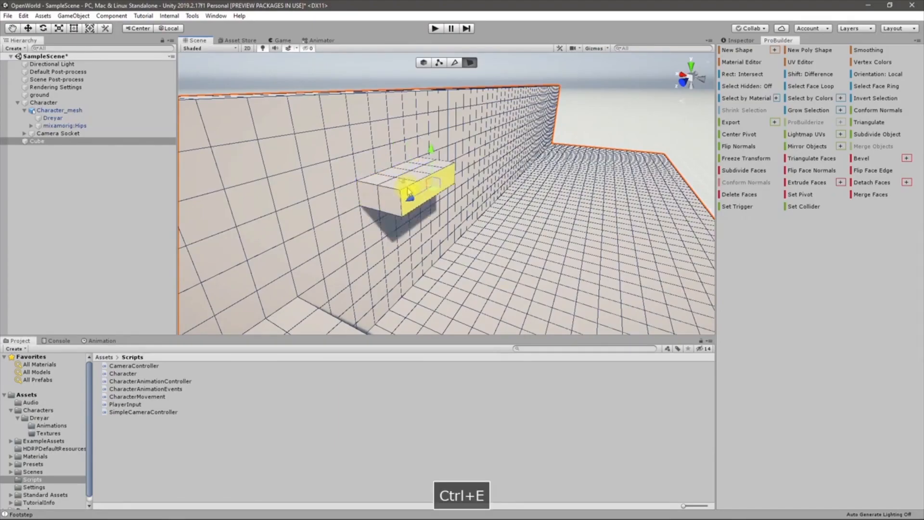
left_click_drag(467, 217, 524, 298, "alt")
right_click_drag(524, 297, 479, 214)
right_click_drag(398, 185, 378, 189)
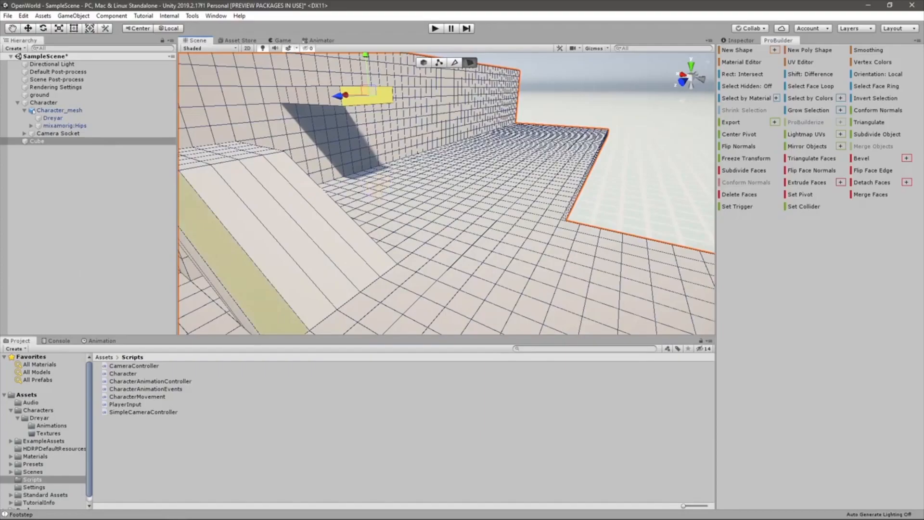
right_click_drag(511, 247, 380, 235)
right_click_drag(386, 198, 578, 238)
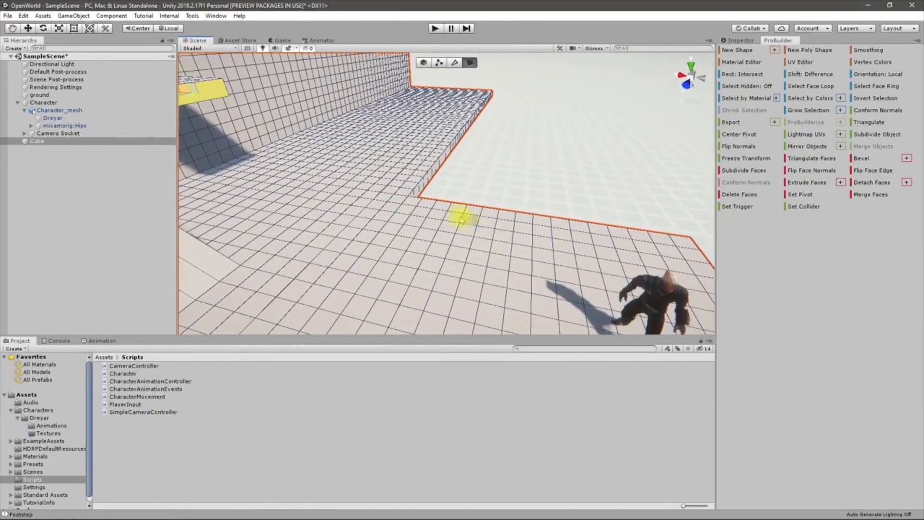
Select alternate faces along the floor's raised edge, skipping one face each time
left_click(403, 193)
right_click_drag(449, 176, 392, 220)
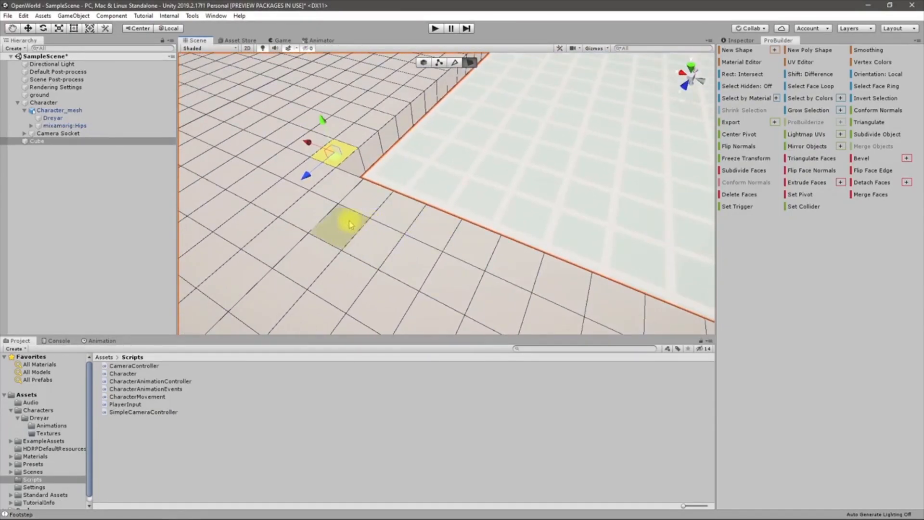
right_click_drag(320, 210, 424, 223)
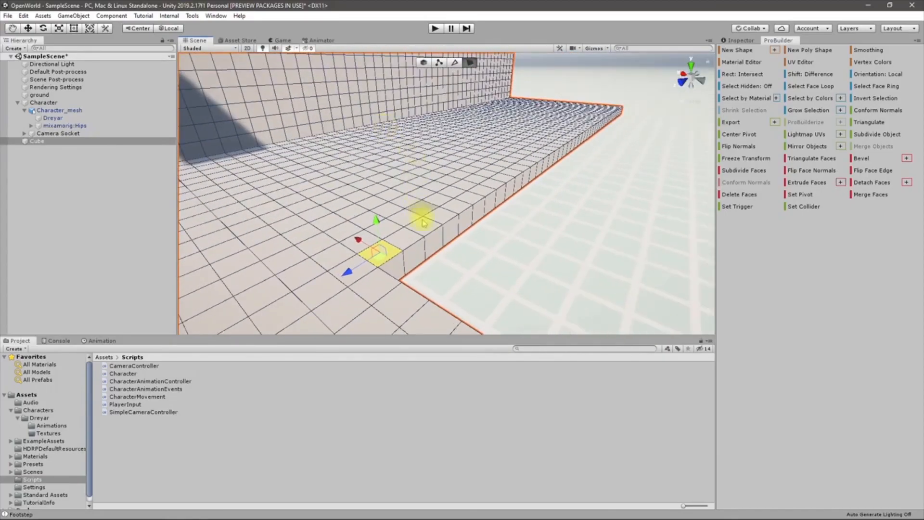
left_click(425, 228, "shift")
left_click(465, 208, "shift")
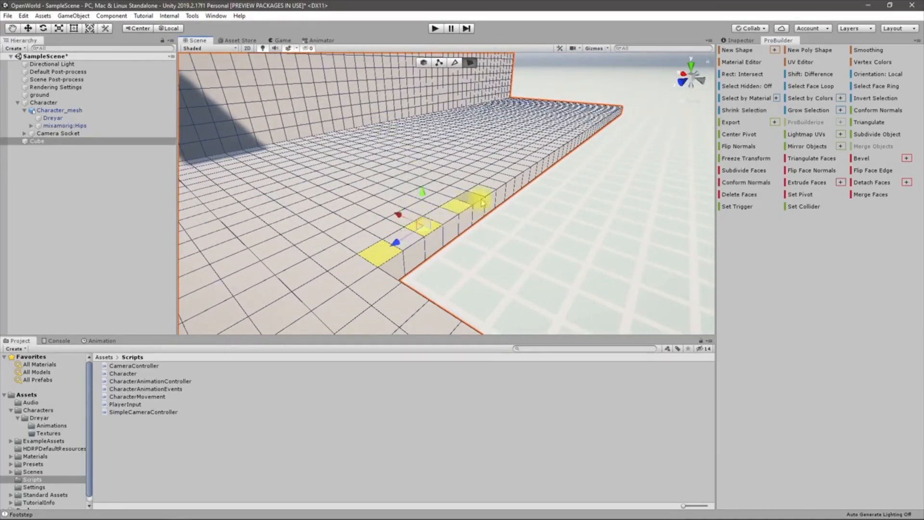
left_click(509, 180, "shift")
left_click(522, 171, "shift")
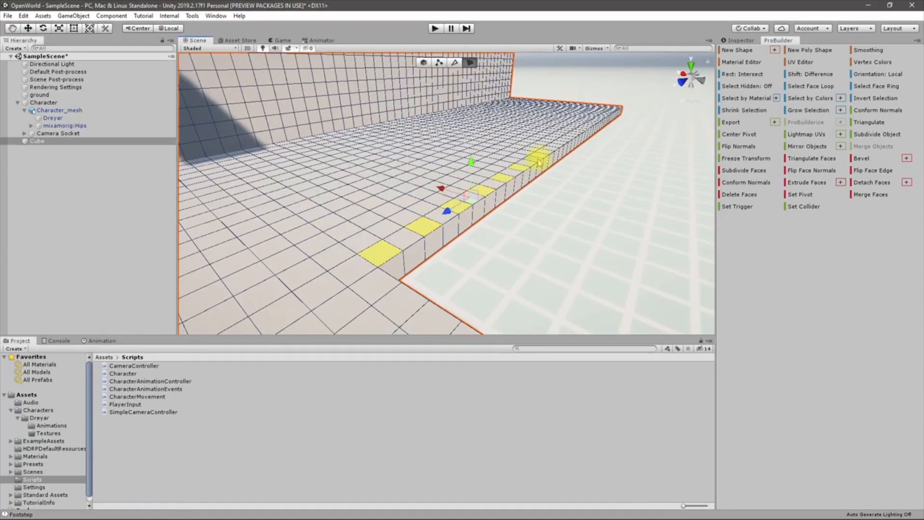
left_click(543, 158, "shift")
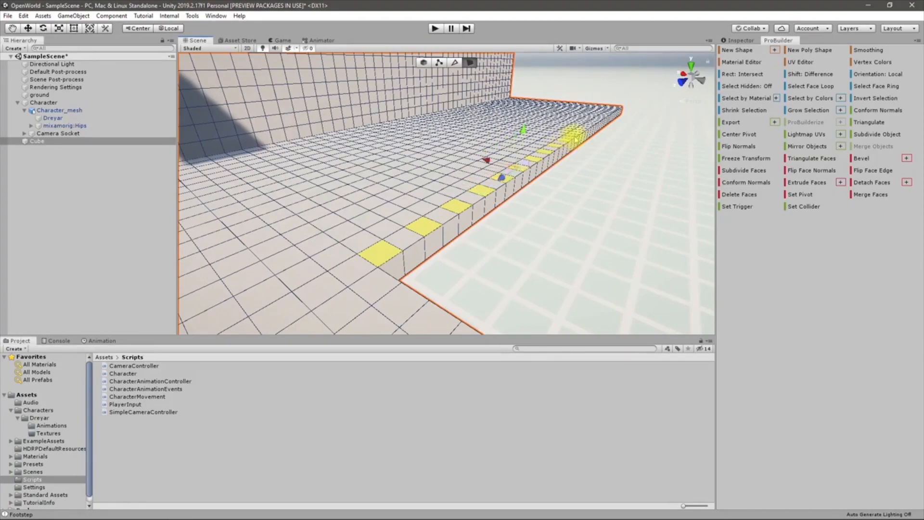
Continue selecting every other edge face up to the corner and past it
right_click_drag(612, 153, 444, 241)
left_click(522, 190, "shift")
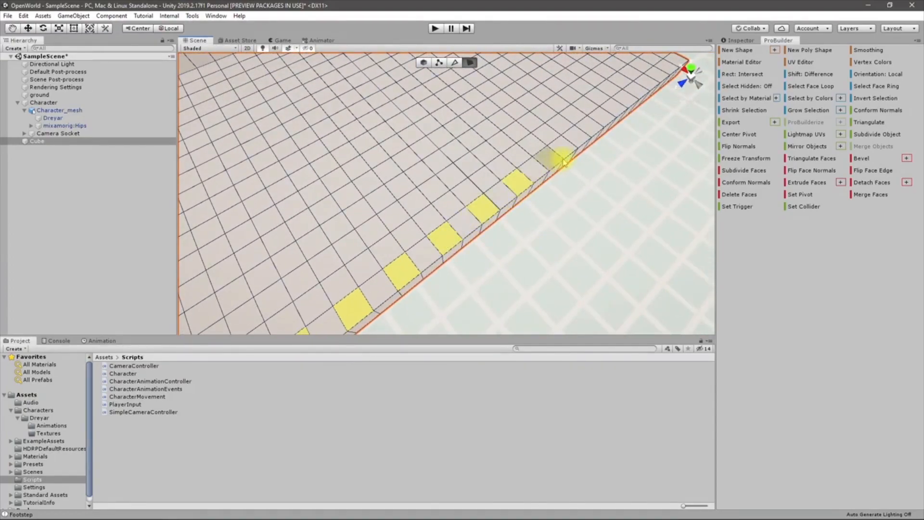
left_click(549, 157, "shift")
left_click(577, 137, "shift")
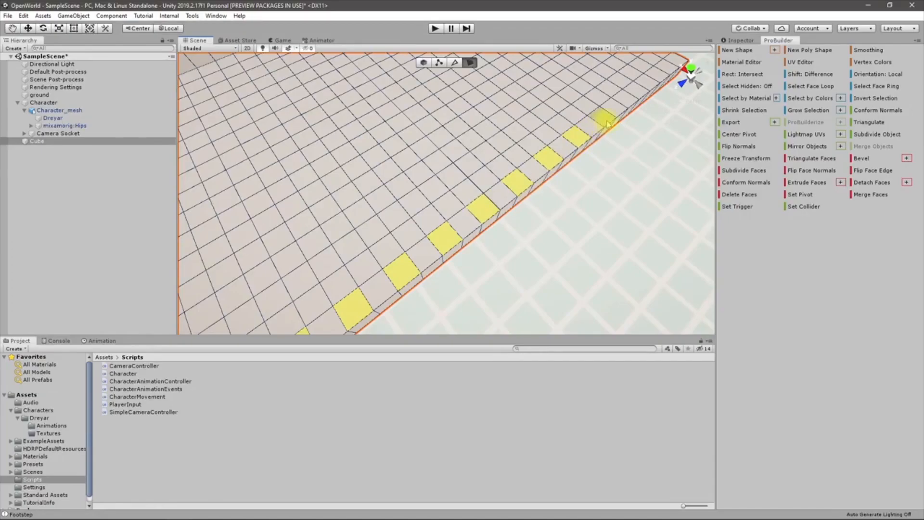
left_click(650, 82, "shift")
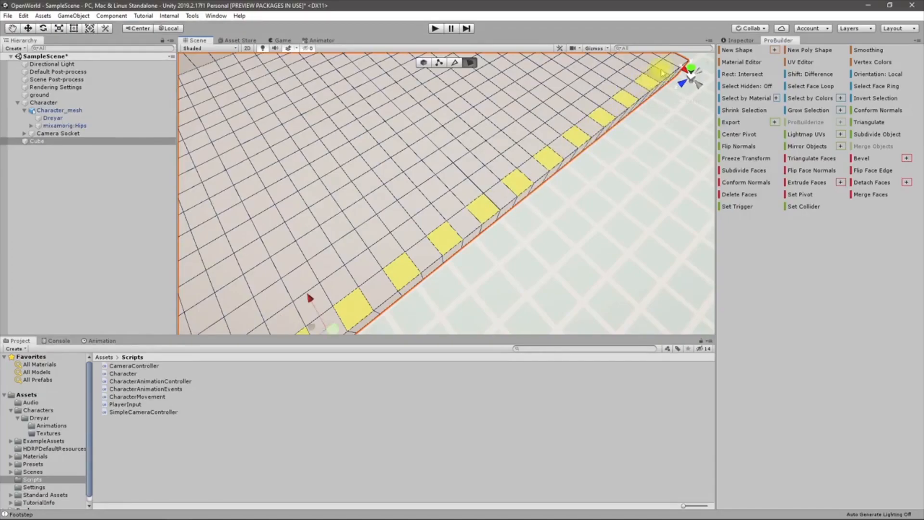
left_click(666, 70, "shift")
right_click_drag(666, 71, 506, 129)
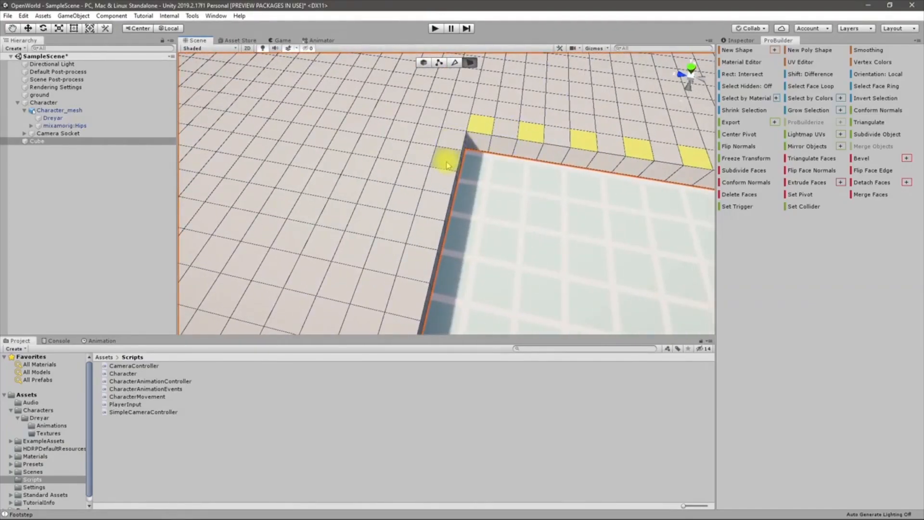
left_click(429, 123, "shift")
left_click(420, 154, "shift")
right_click_drag(409, 211, 695, 167)
Extrude the selected edge faces upward into tall pillars and fly around to inspect them
key("ctrl+e")
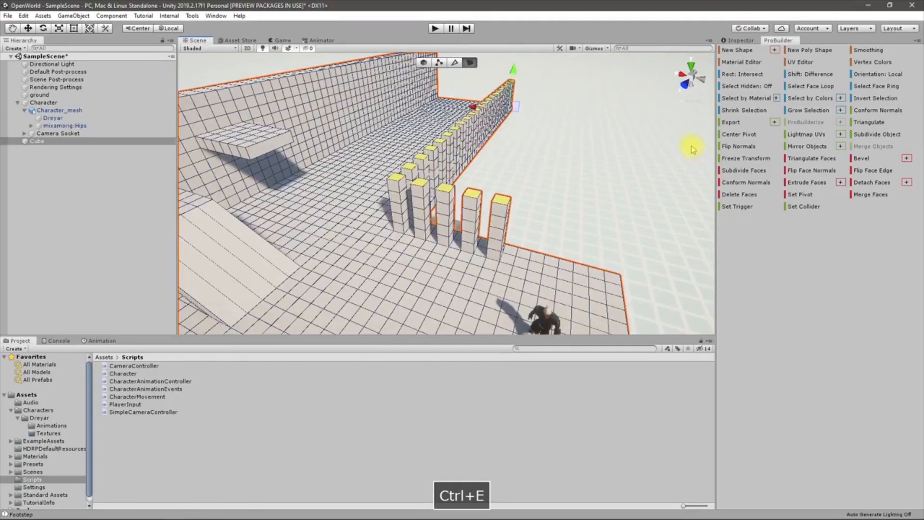
right_click_drag(624, 133, 543, 175)
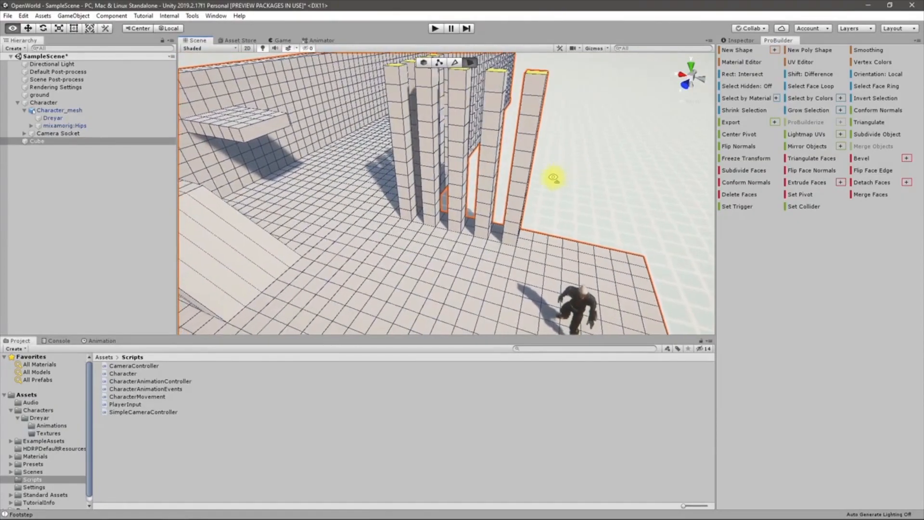
right_click_drag(554, 178, 519, 193)
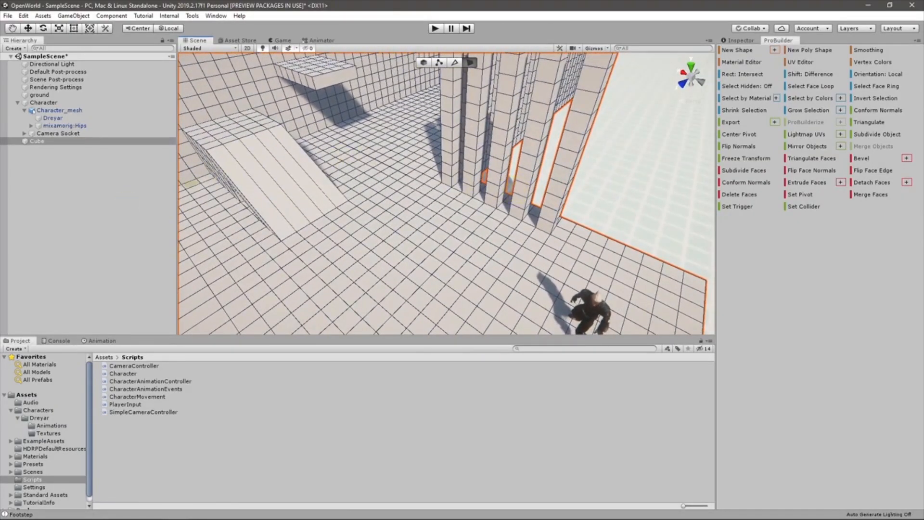
right_click_drag(400, 320, 466, 283)
right_click_drag(388, 274, 331, 292)
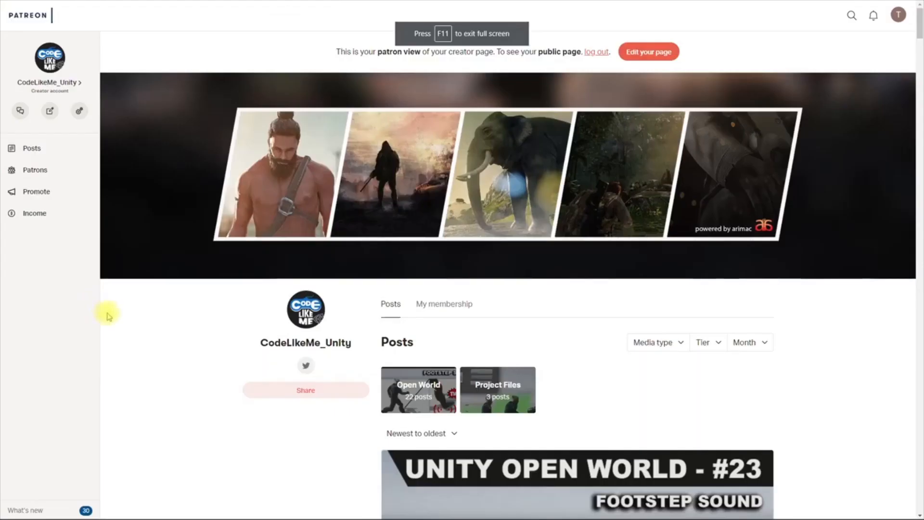
Scroll through the Open World tutorial posts, newest #23 Footstep Sounds Event first
scroll(330, 367, "down", 7)
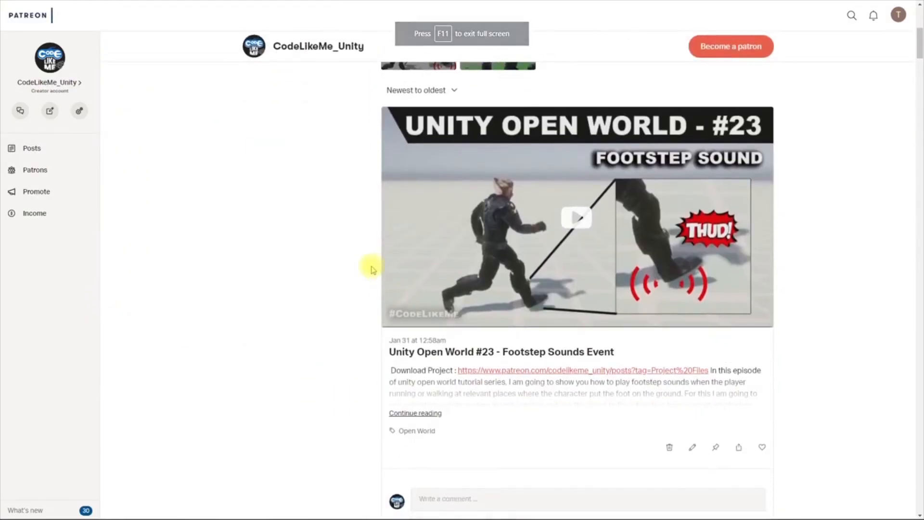
scroll(372, 270, "down", 7)
scroll(356, 258, "up", 9)
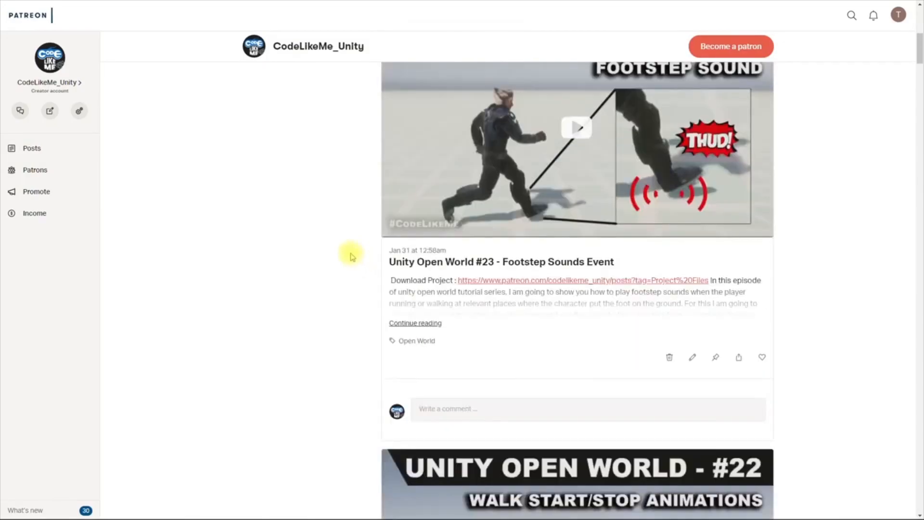
scroll(339, 248, "down", 10)
scroll(337, 248, "down", 5)
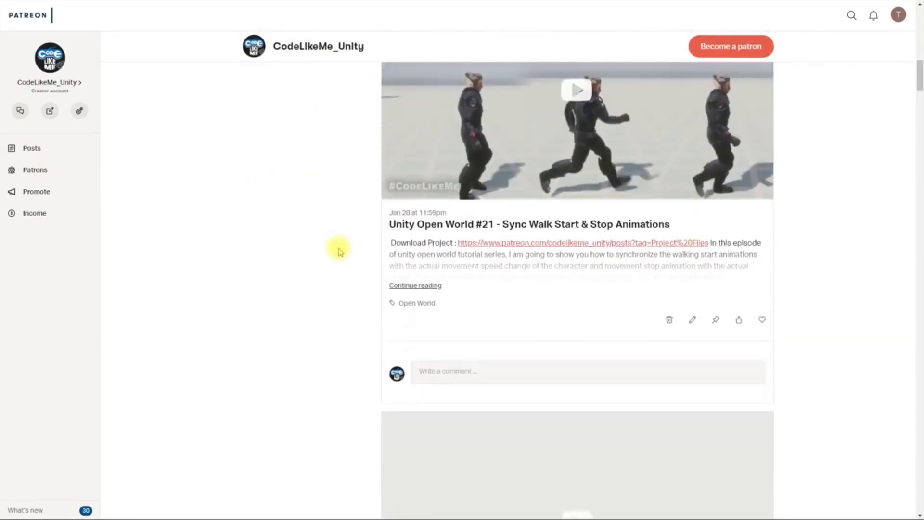
scroll(499, 277, "up", 11)
scroll(501, 280, "up", 4)
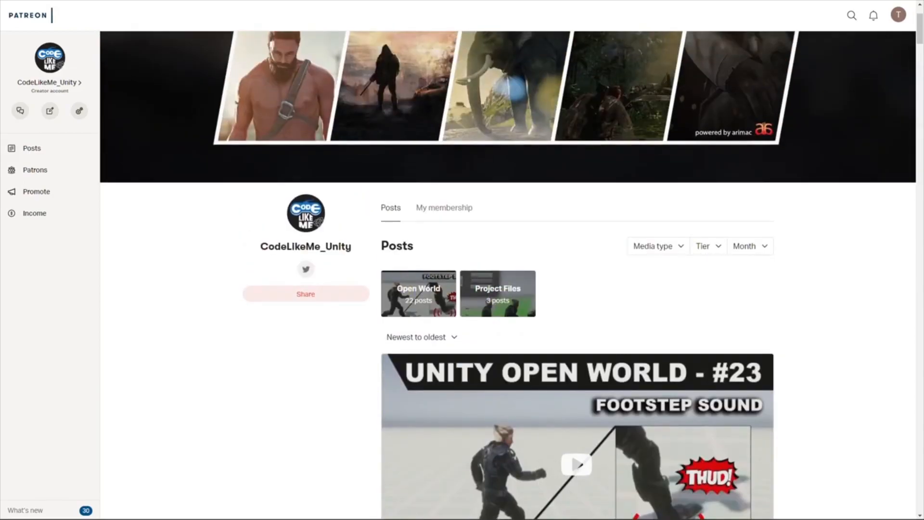
scroll(288, 327, "down", 9)
scroll(383, 321, "down", 7)
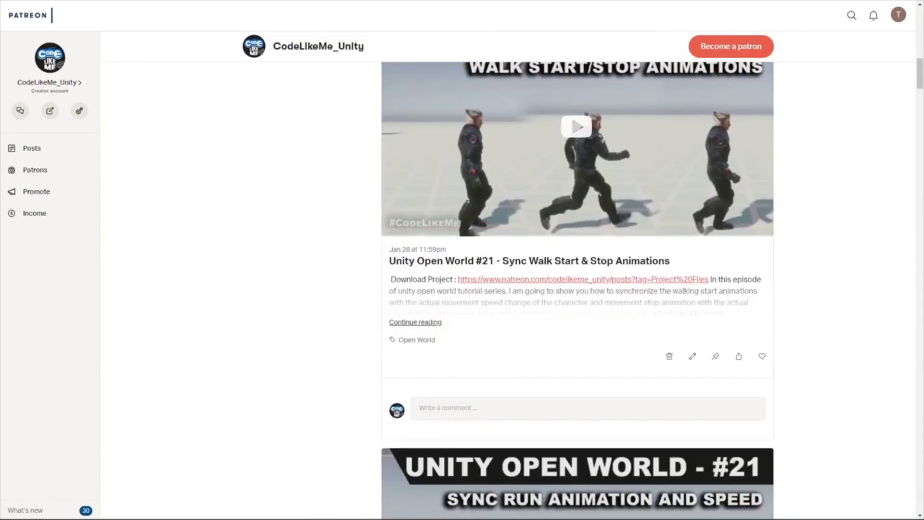